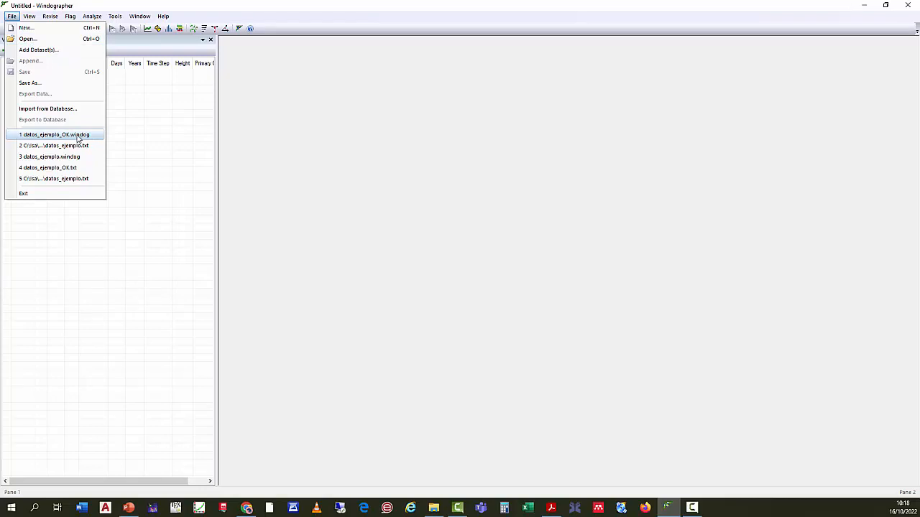
Step: Open datos_ejemplo_OK.windog and view the configuration of its datos dataset without changing it
click(78, 135)
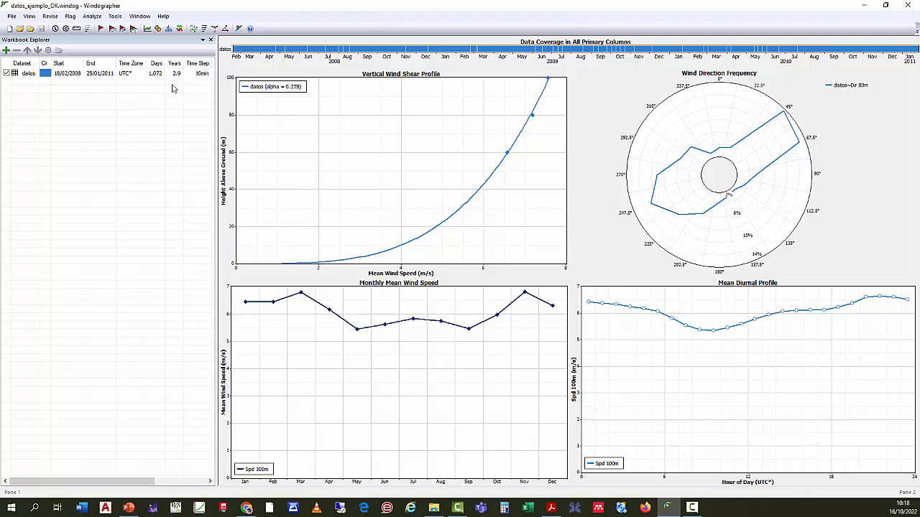
double_click(70, 76)
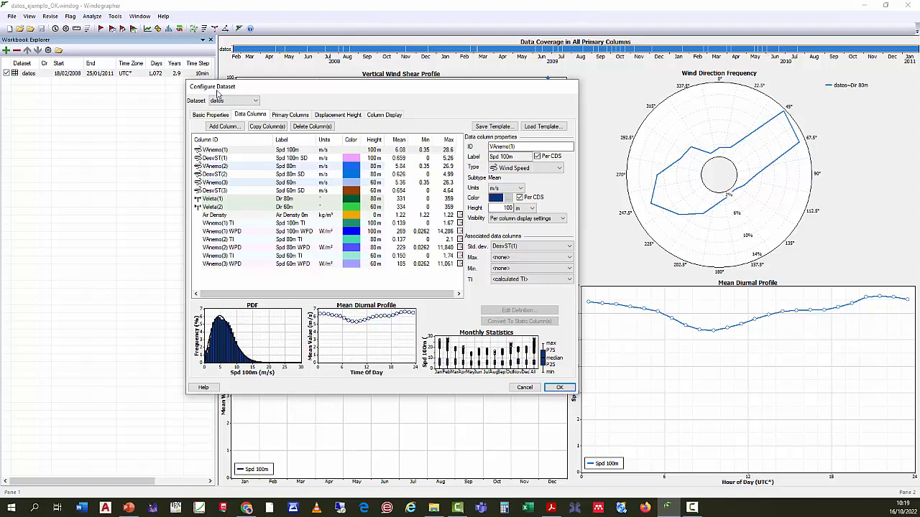
click(525, 388)
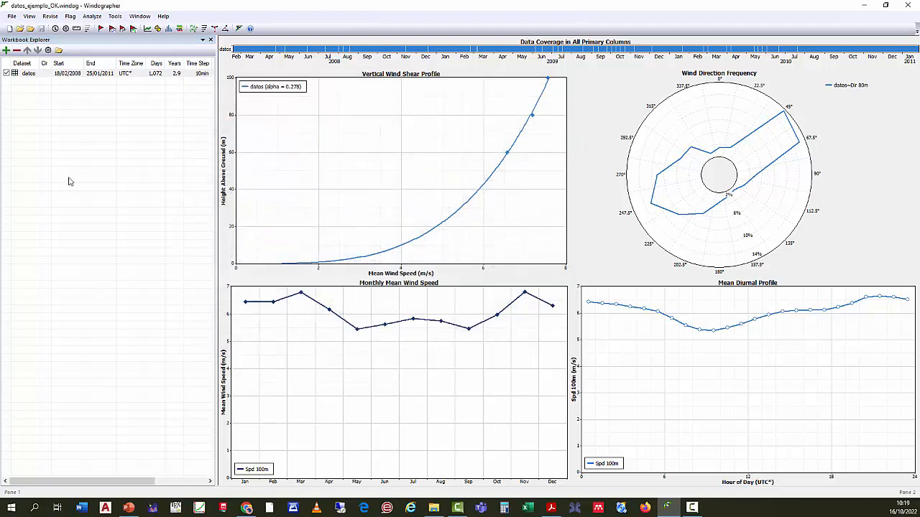
click(47, 52)
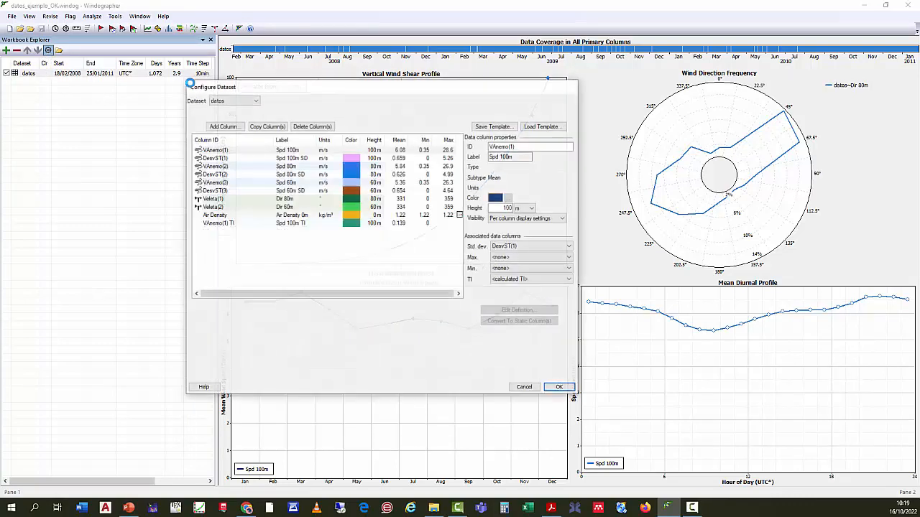
click(525, 388)
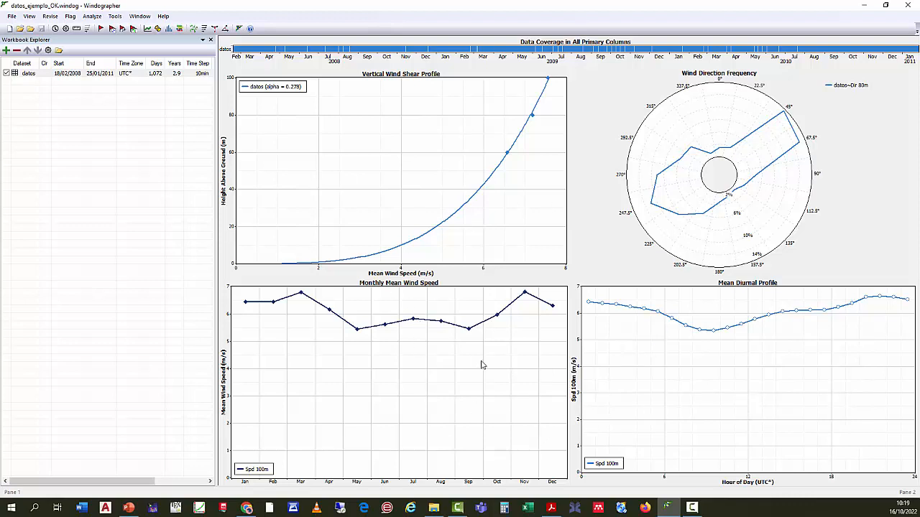
Step: Review the axes, channel, font and legend properties of the Monthly Mean Wind Speed graph, leaving them unchanged
double_click(413, 386)
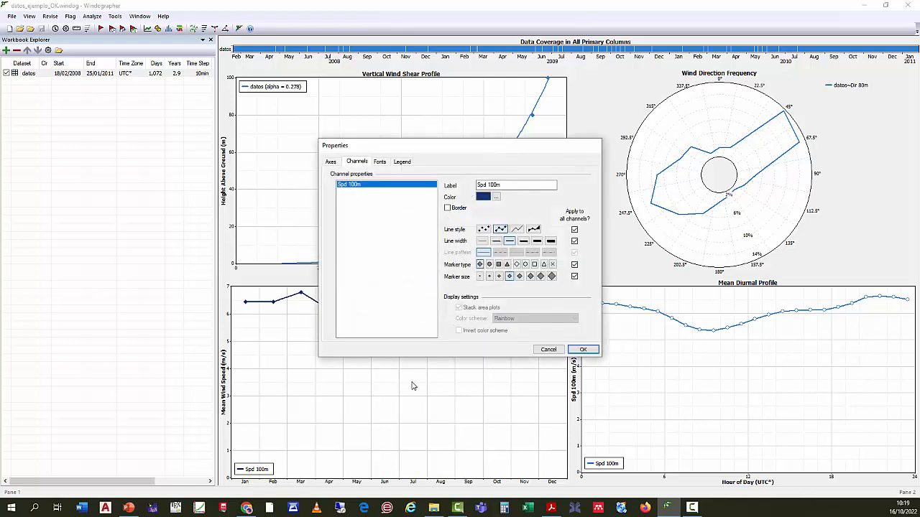
drag(455, 147, 607, 87)
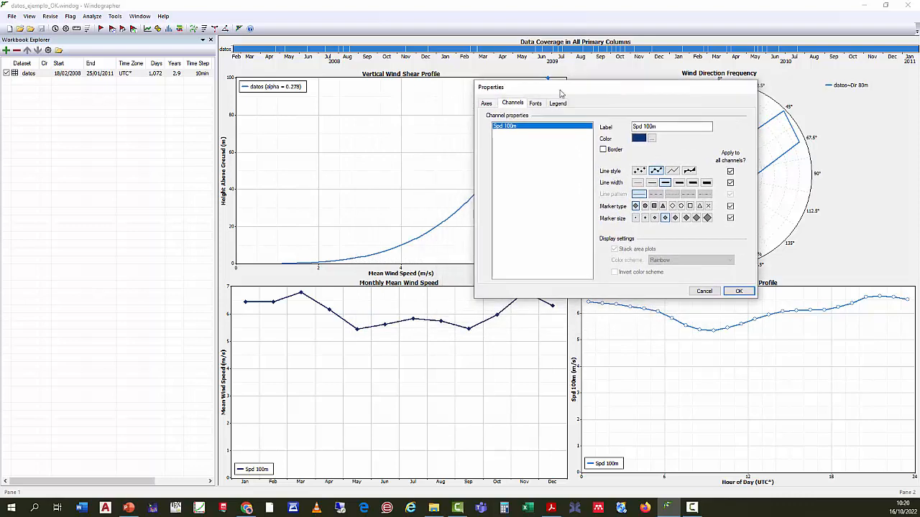
click(487, 105)
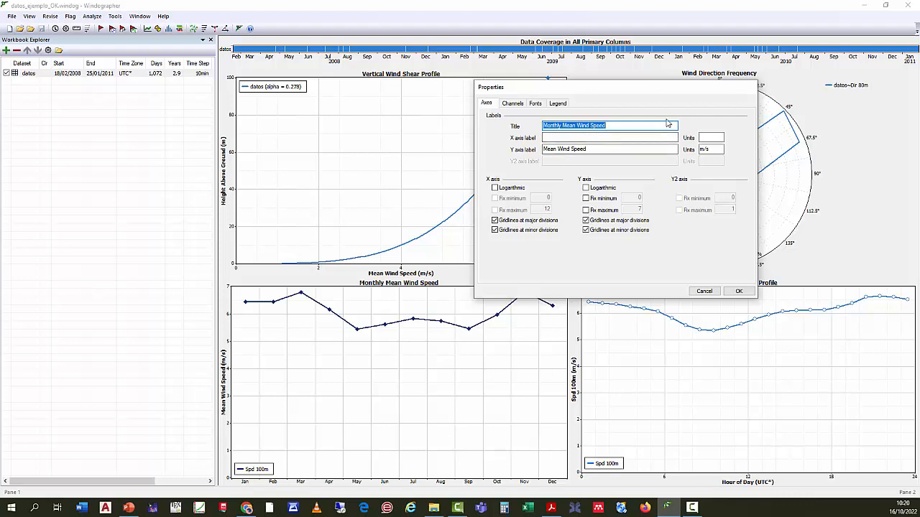
click(514, 104)
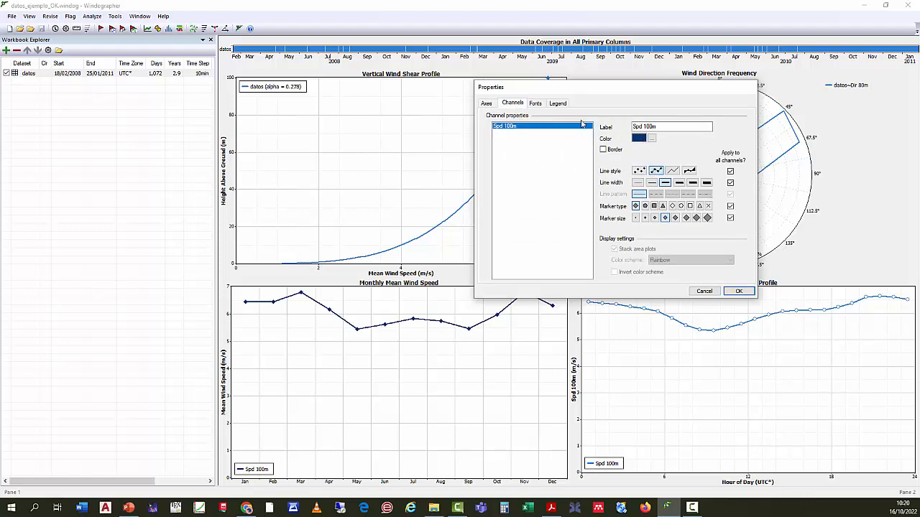
click(534, 105)
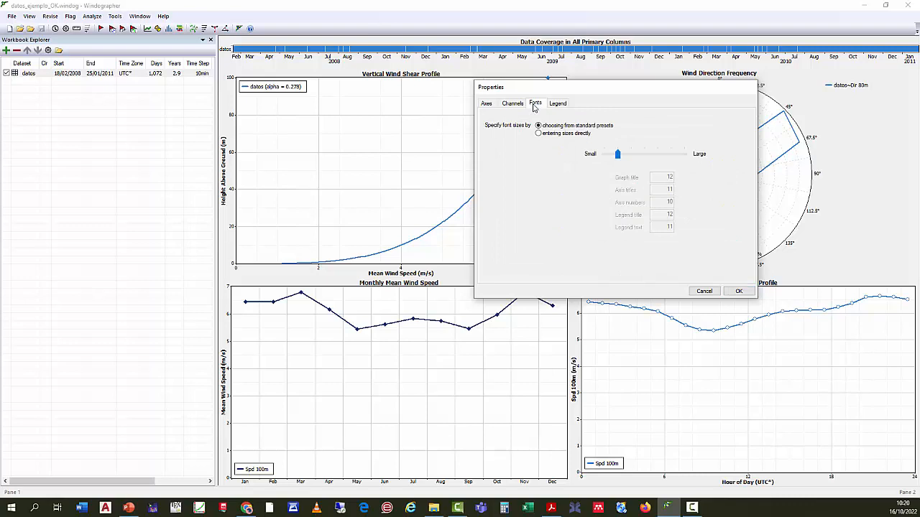
click(559, 104)
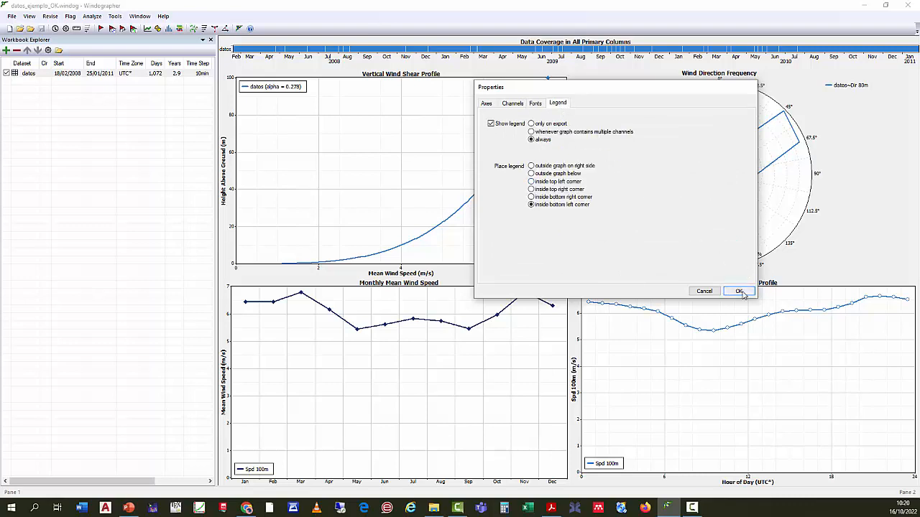
click(712, 293)
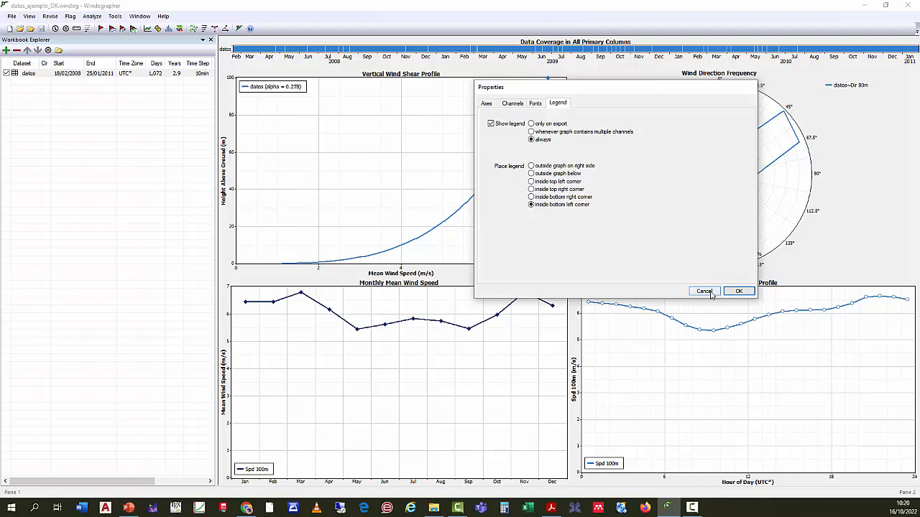
Step: Set the rose style of the Wind Direction Frequency graph's Dir 80m channel to separate filled sectors
double_click(765, 207)
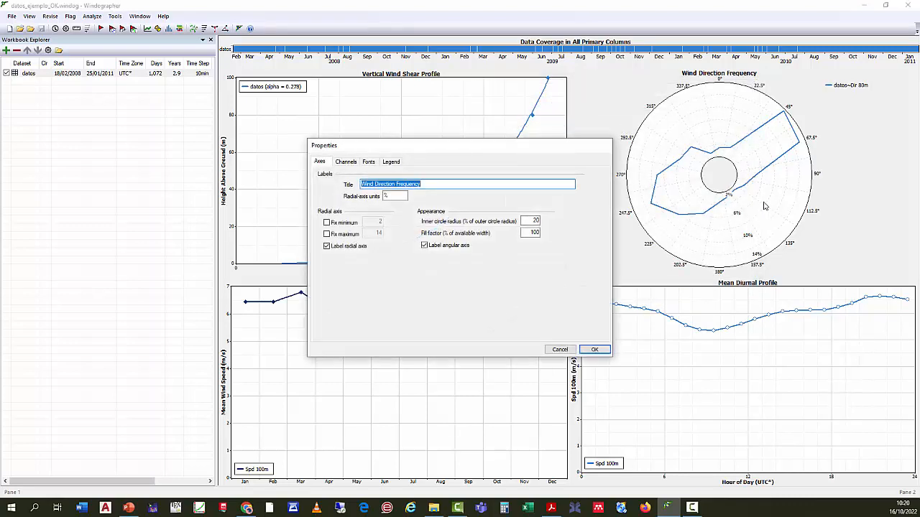
click(347, 163)
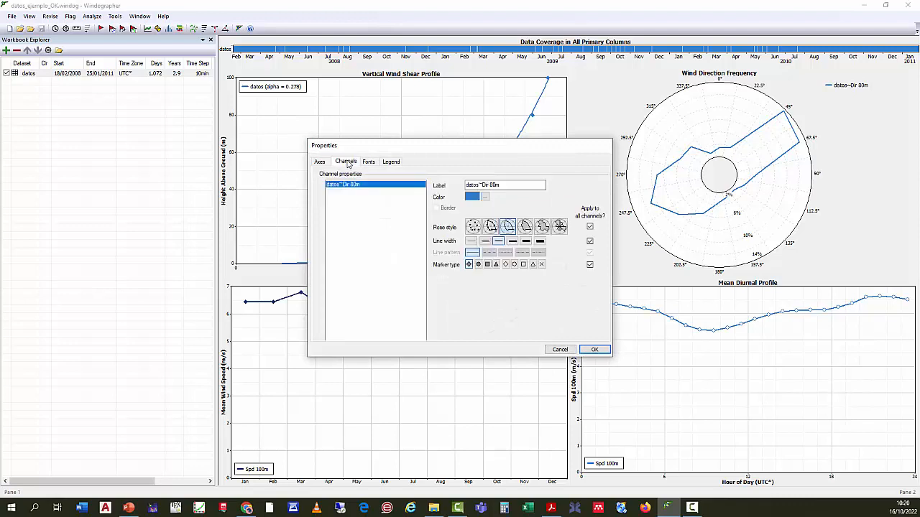
click(525, 227)
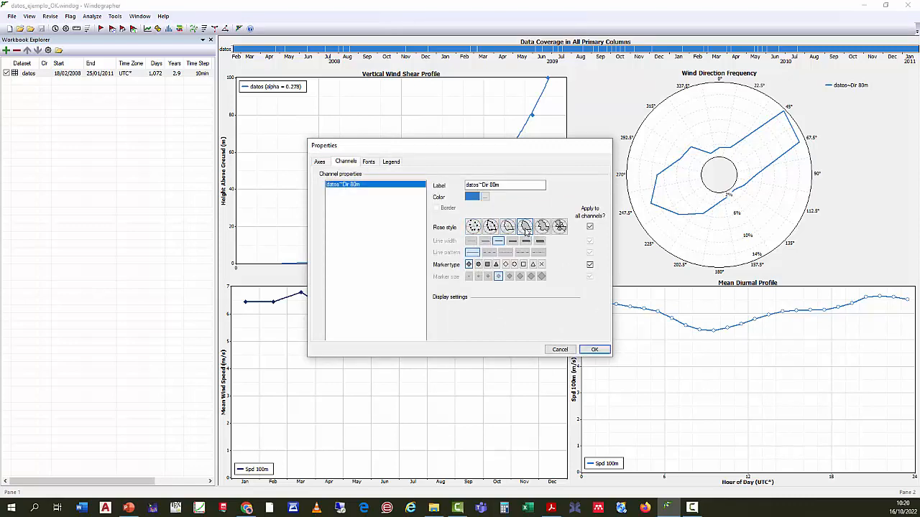
click(473, 227)
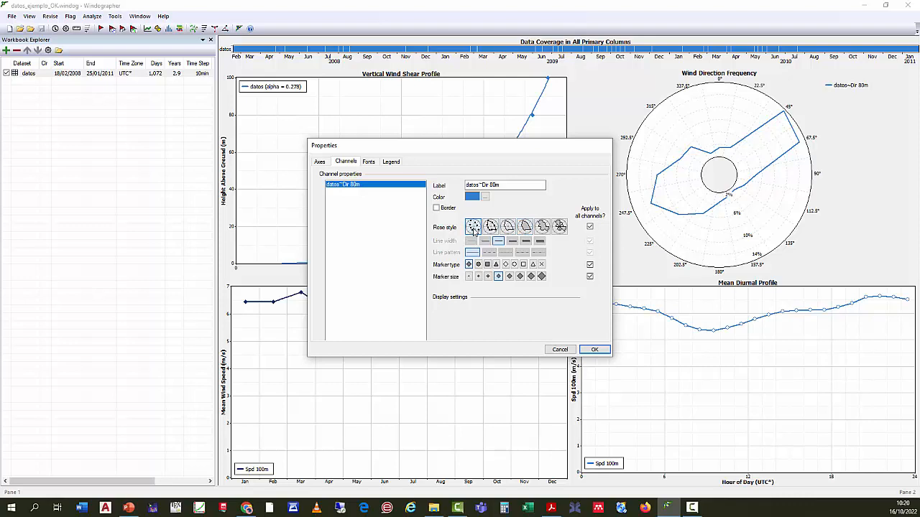
drag(492, 148, 489, 117)
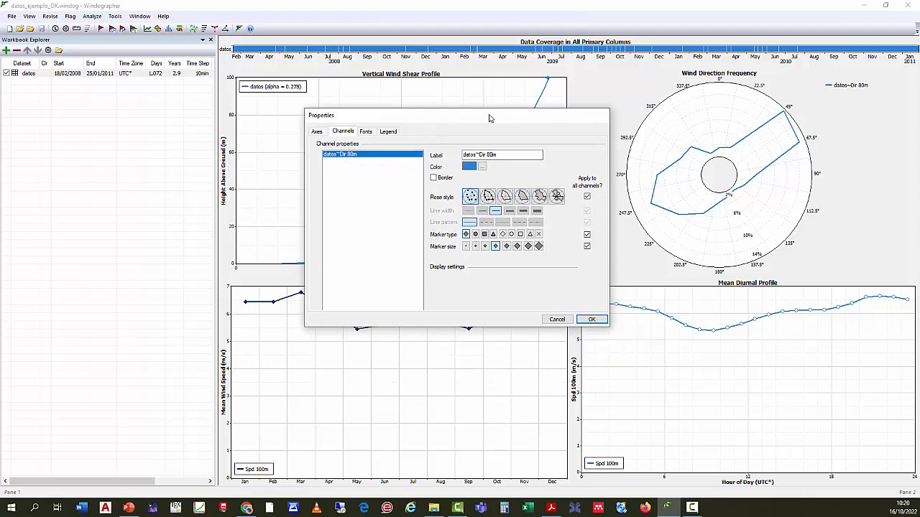
click(556, 197)
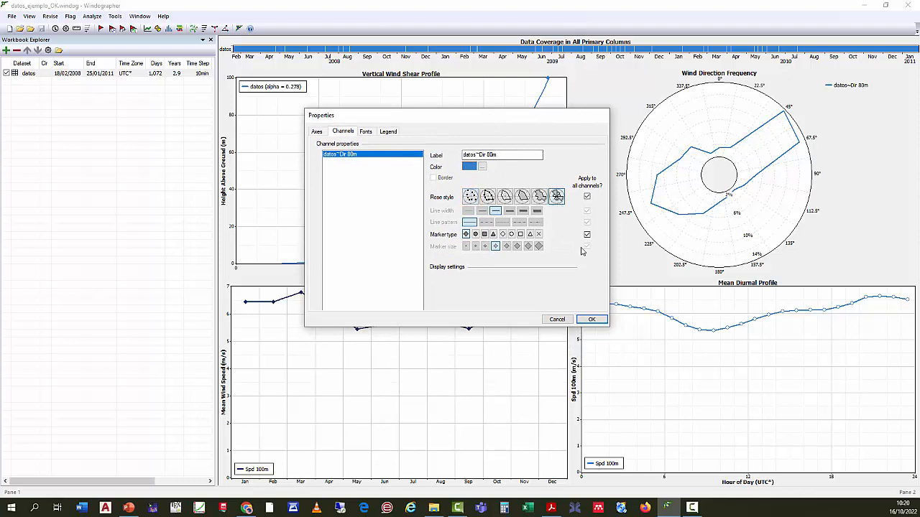
Step: Set the Dir 80m channel's colour to red and apply the wind rose properties
click(482, 167)
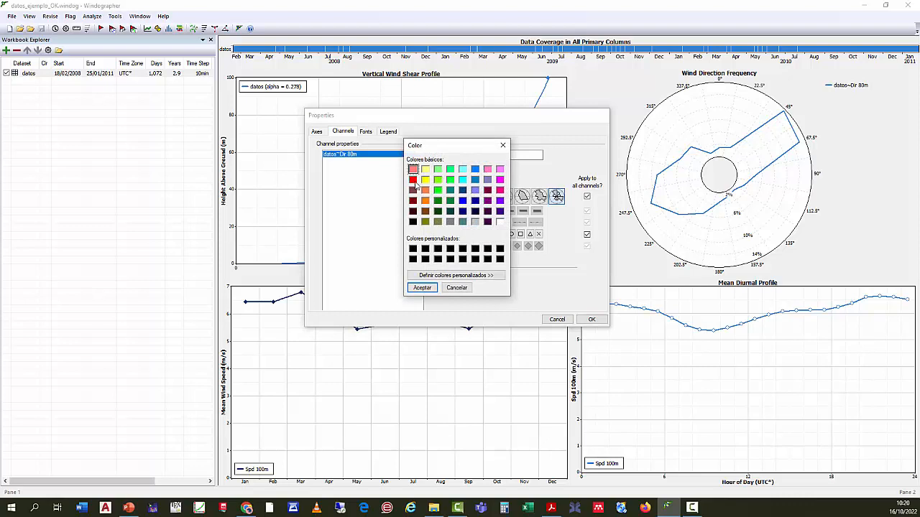
click(412, 180)
click(421, 287)
click(590, 319)
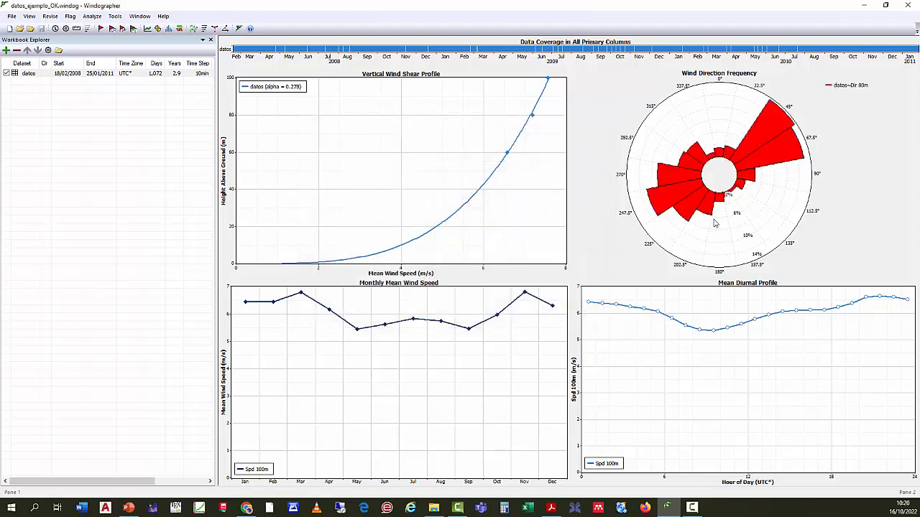
Step: Copy the Wind Direction Frequency rose as a bitmap, and reopen its channel properties for review
right_click(680, 128)
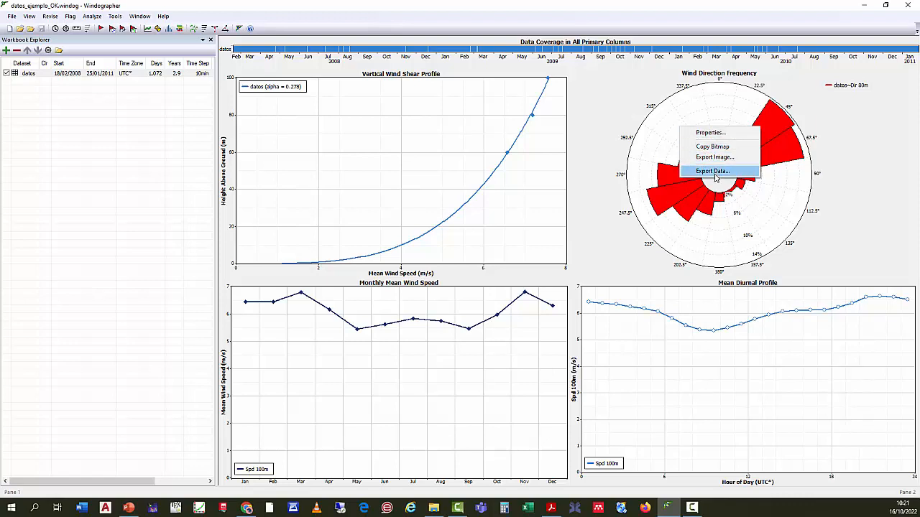
click(733, 148)
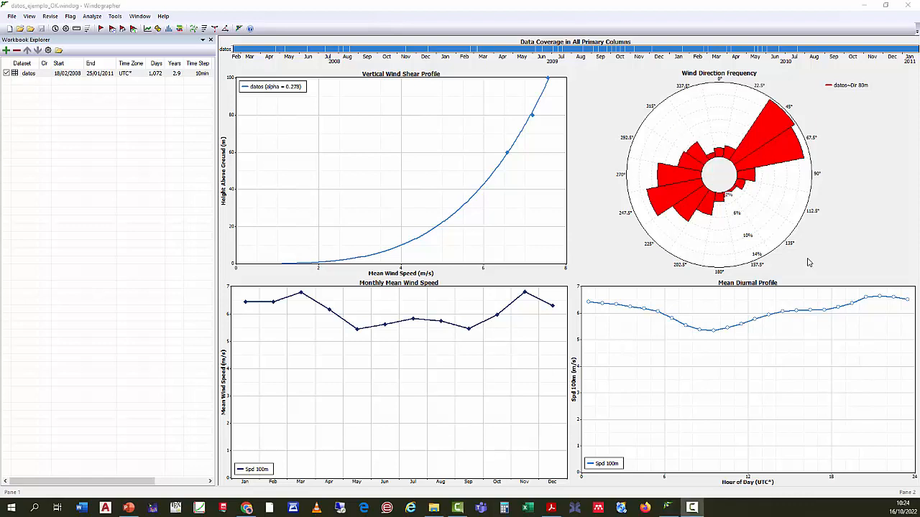
right_click(682, 124)
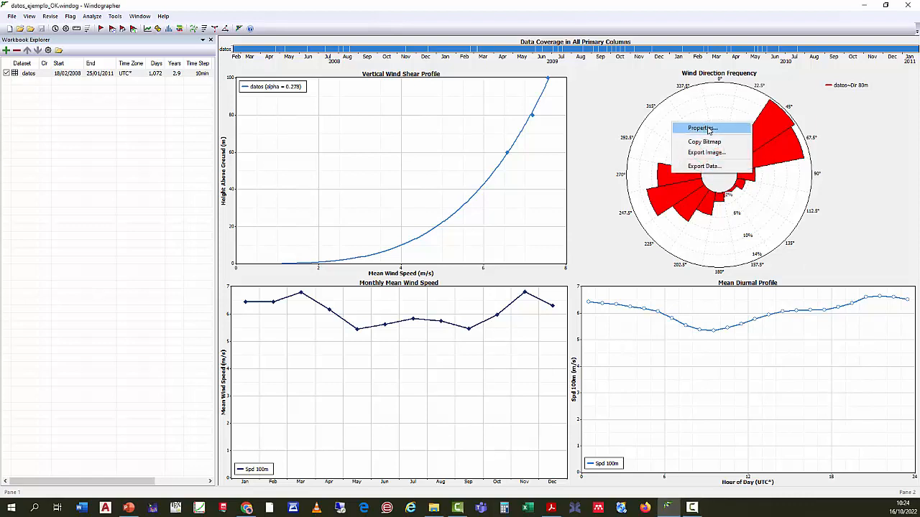
click(708, 129)
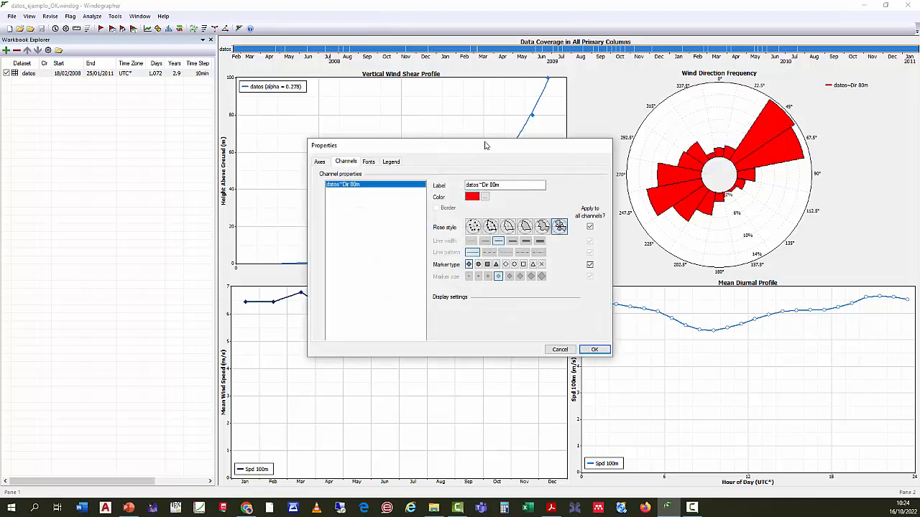
drag(493, 146, 525, 92)
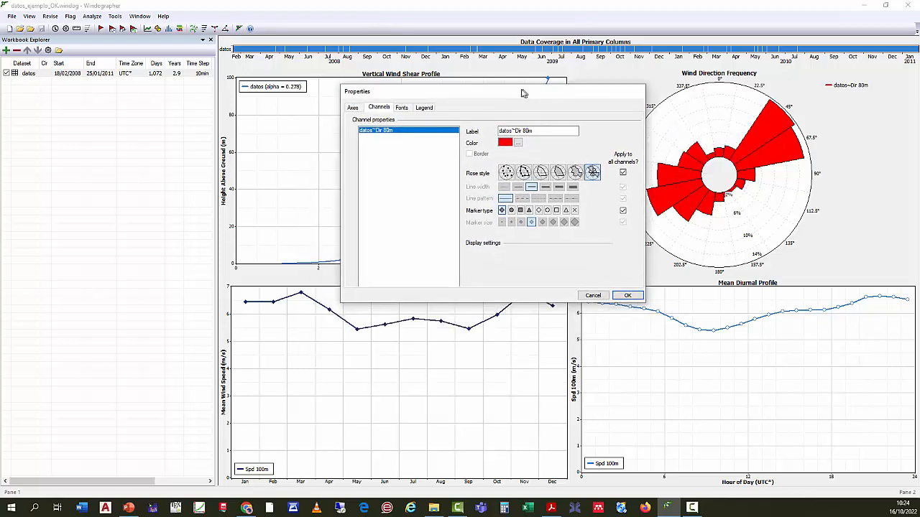
click(625, 295)
Step: Examine the image export options for the wind rose, including font size and export type, without exporting
right_click(703, 120)
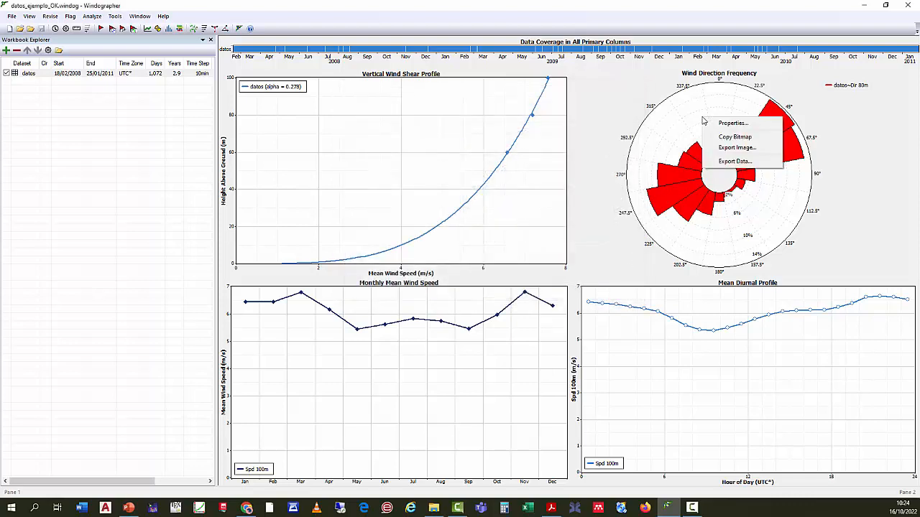
click(735, 147)
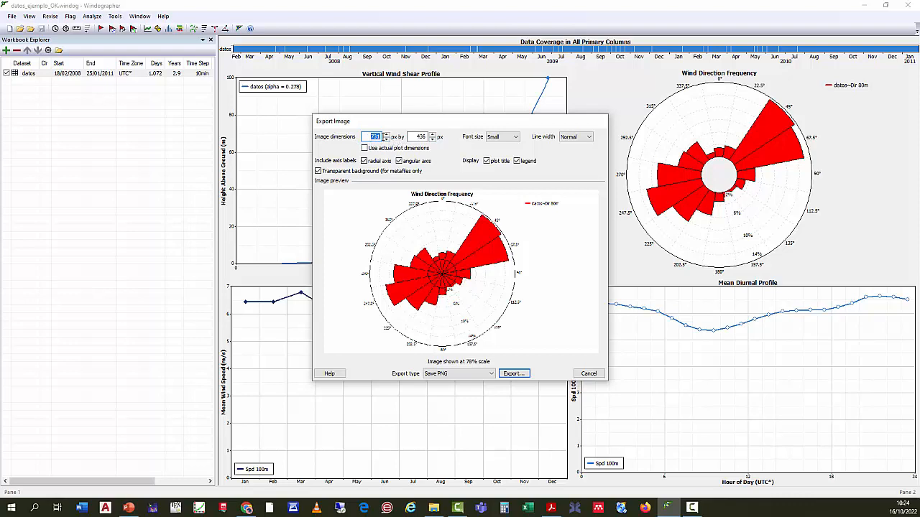
click(502, 141)
click(501, 141)
click(468, 375)
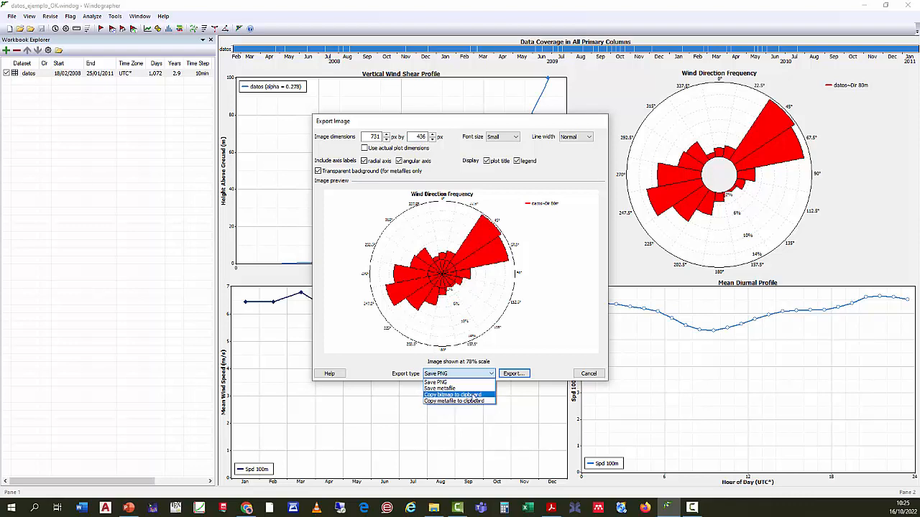
click(601, 375)
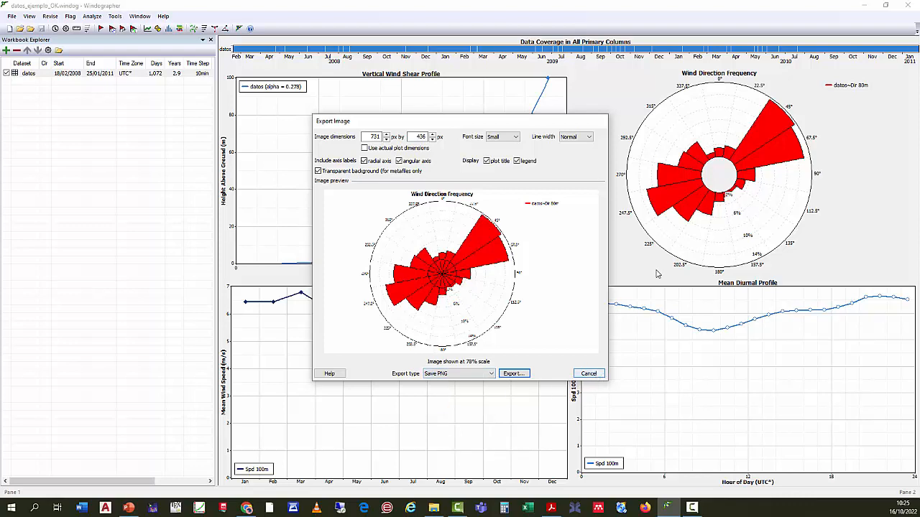
click(594, 376)
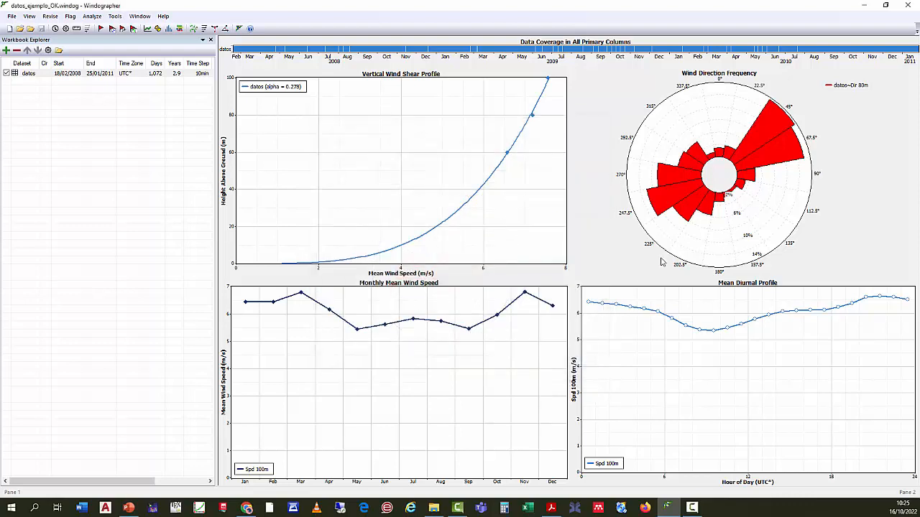
Step: View how the wind rose data can be exported as a text file, without saving it
right_click(711, 119)
click(743, 163)
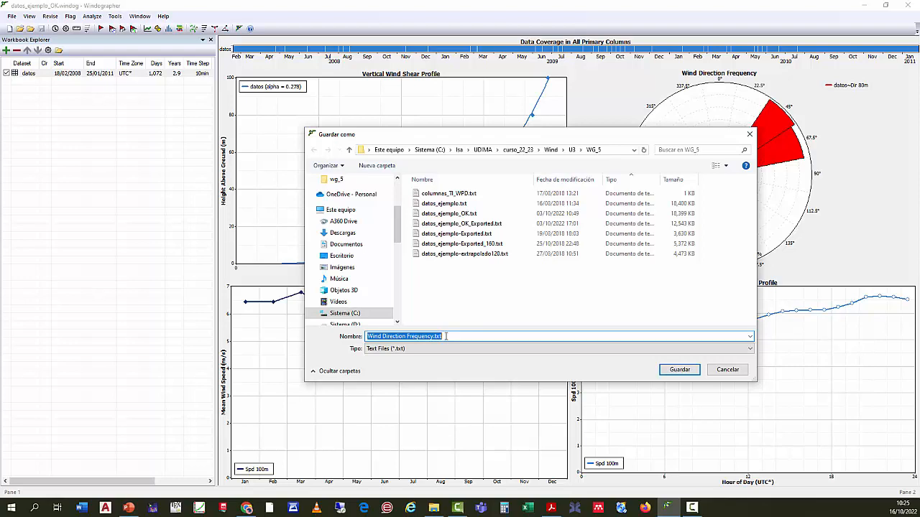
click(727, 370)
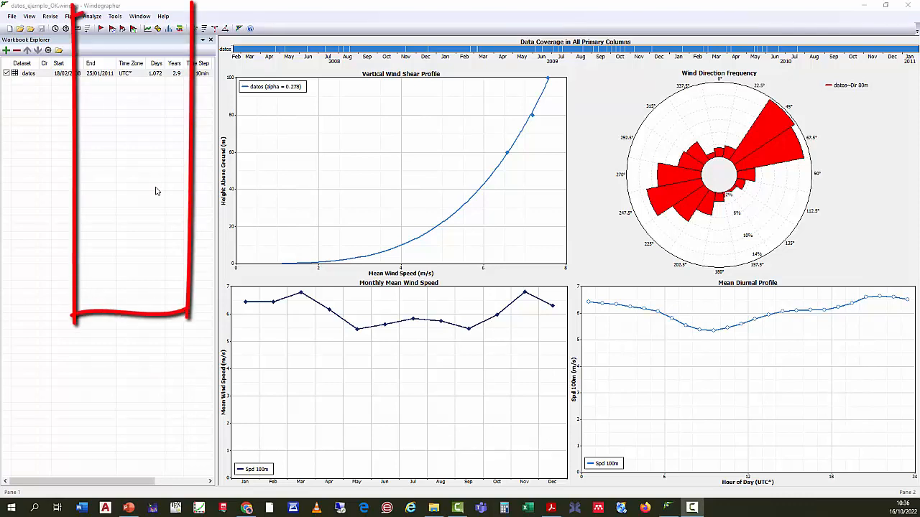
Step: Open the Time Series analysis for the dataset and reposition its window
click(93, 17)
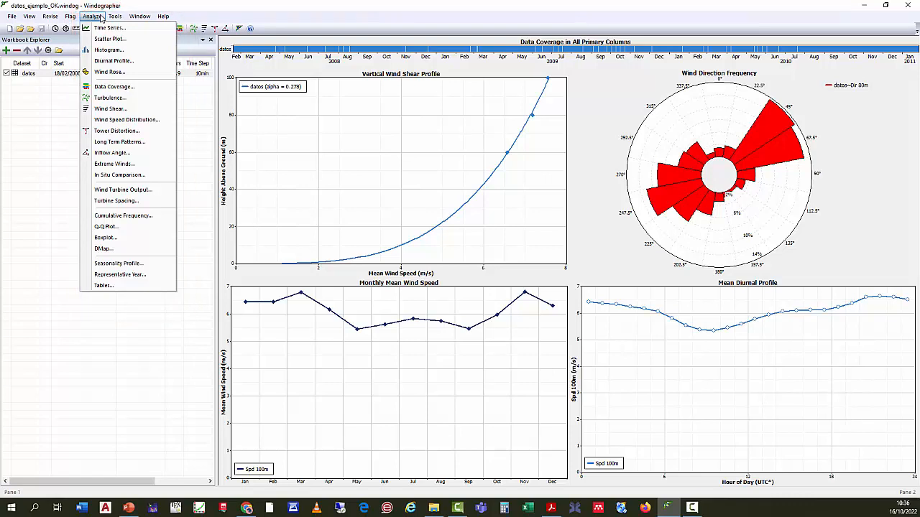
click(141, 29)
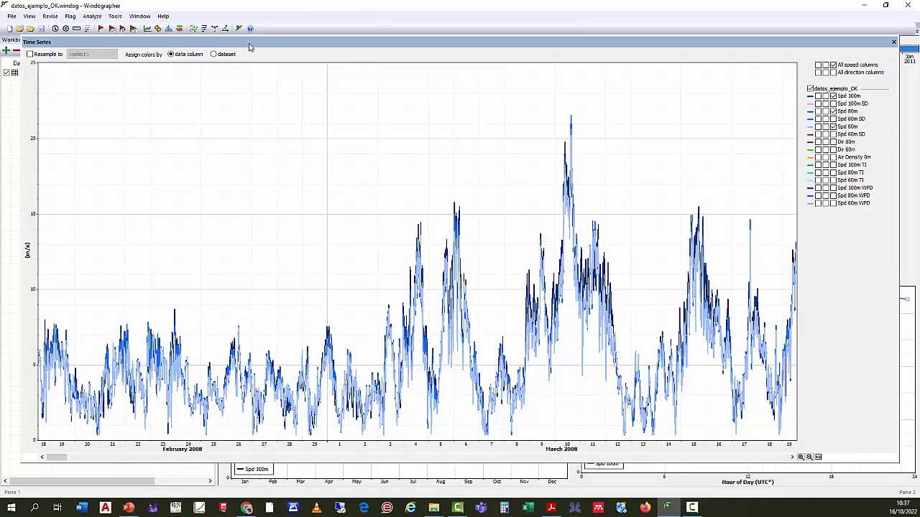
mouse_move(250, 46)
mouse_down()
mouse_move(263, 45)
mouse_move(253, 41)
mouse_move(291, 120)
mouse_move(277, 56)
mouse_move(263, 79)
mouse_move(267, 46)
mouse_move(285, 107)
mouse_move(294, 81)
mouse_move(272, 45)
mouse_move(265, 48)
mouse_up()
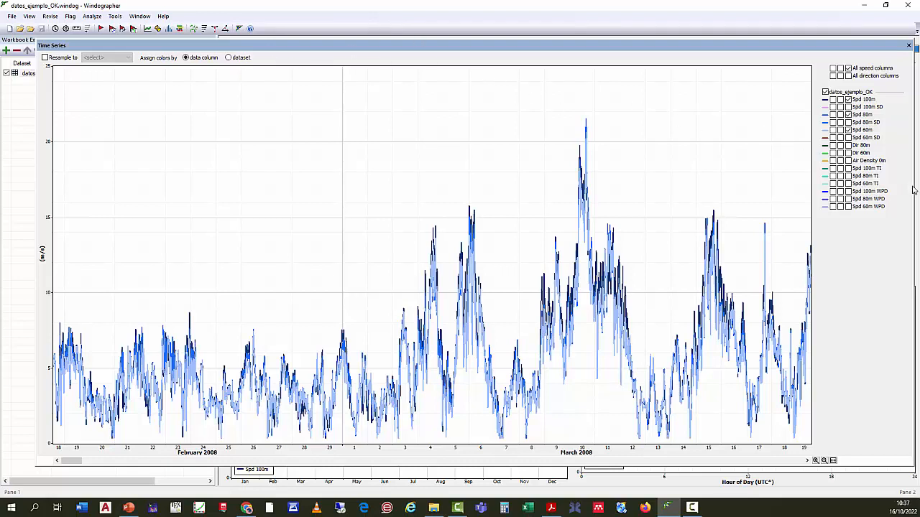
Step: Narrow and reposition the Time Series window, and enable resampling to review its interval options without choosing one
drag(914, 187, 785, 189)
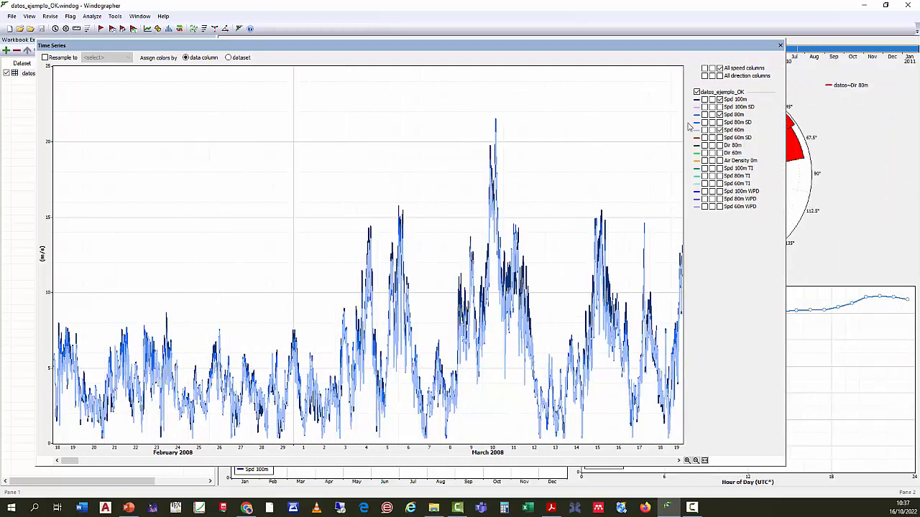
drag(517, 48, 543, 49)
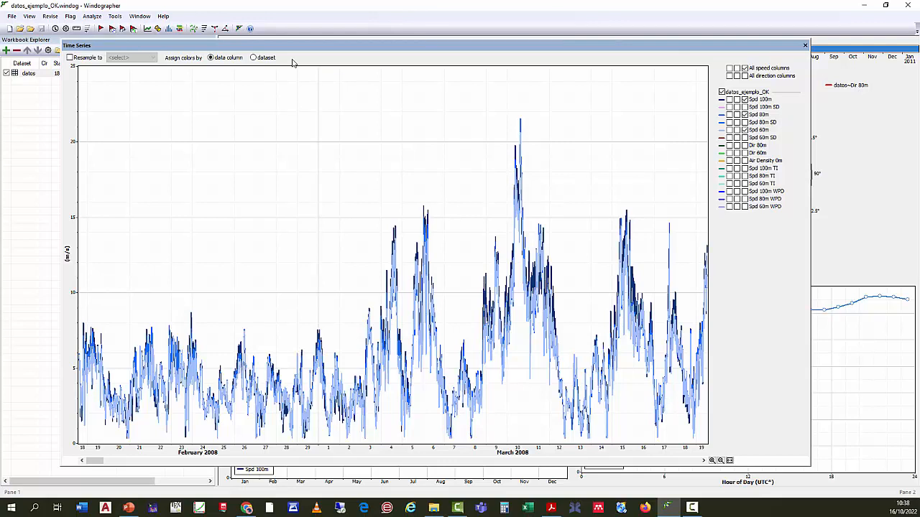
click(69, 57)
click(127, 59)
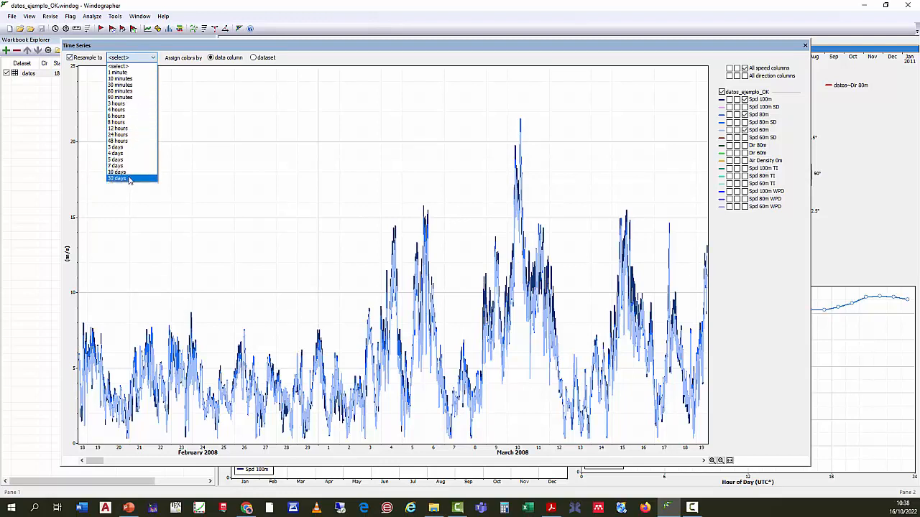
click(182, 61)
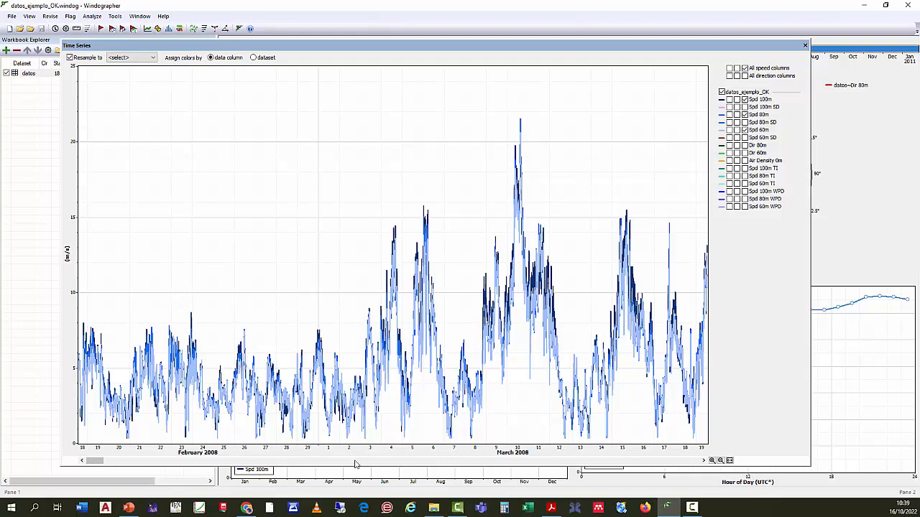
Step: Examine the wind speed series at different time scales, from the full record to minutes, and across 2008 and 2009
click(729, 460)
scroll(508, 322, down, 1)
scroll(508, 322, up, 5)
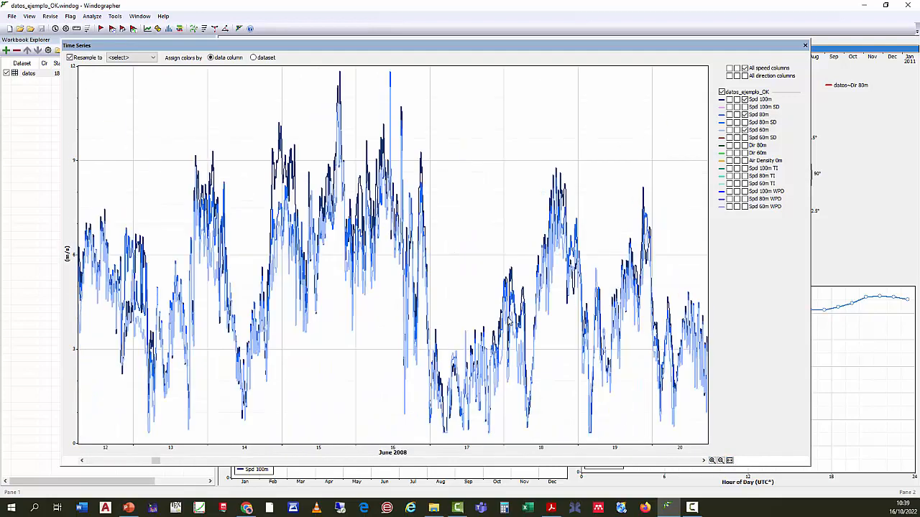
scroll(508, 322, up, 4)
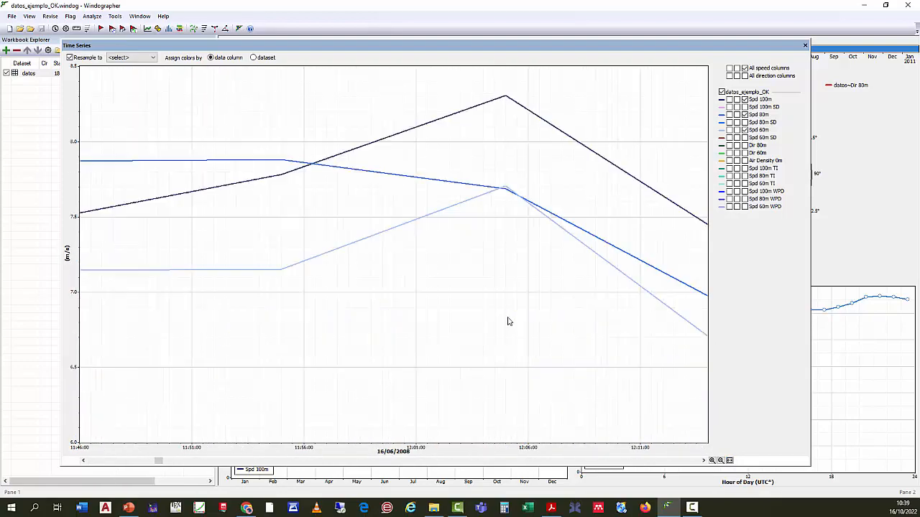
scroll(508, 322, down, 2)
scroll(508, 321, down, 5)
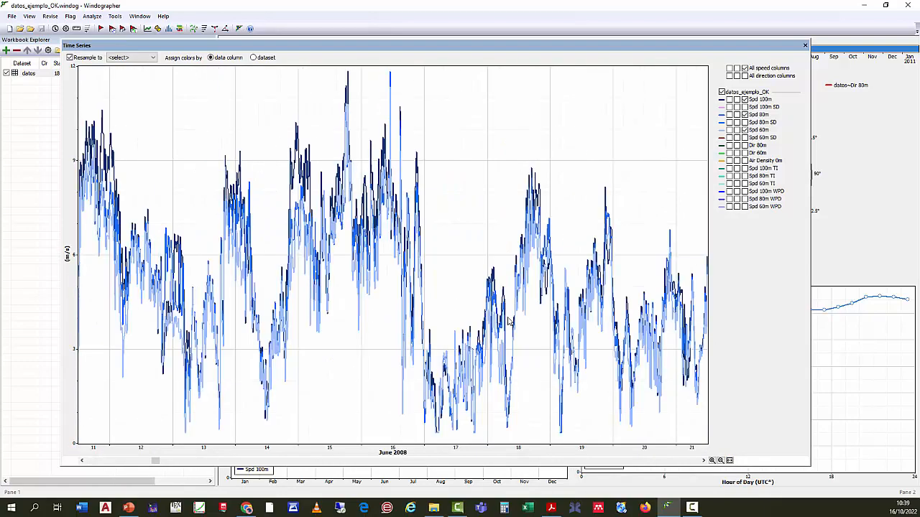
scroll(508, 321, down, 1)
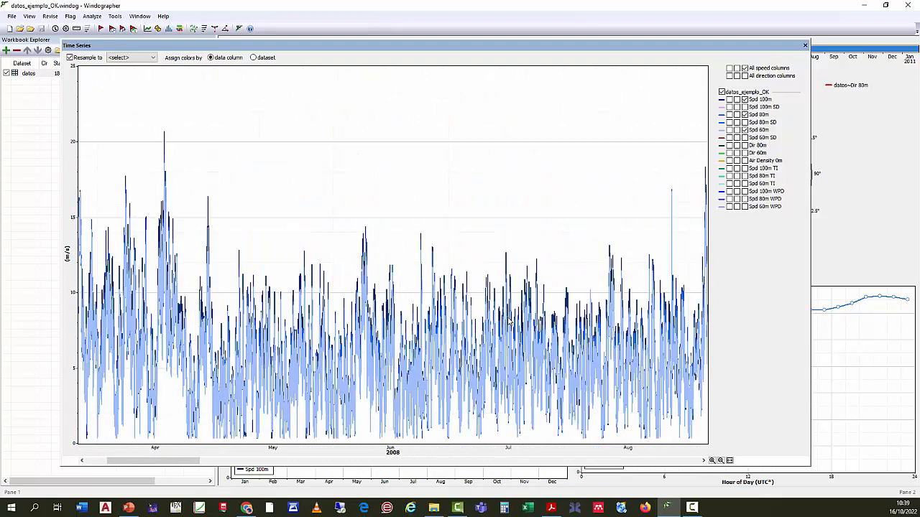
scroll(503, 325, down, 1)
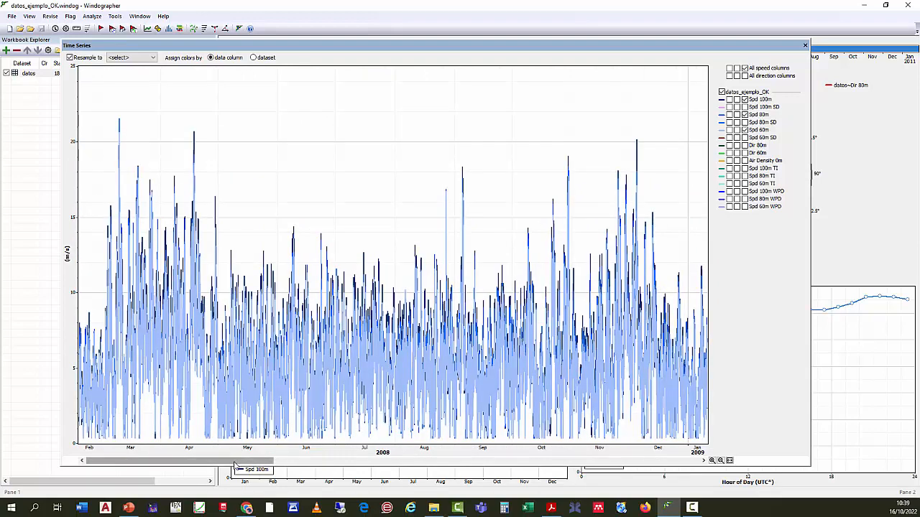
drag(238, 464, 546, 461)
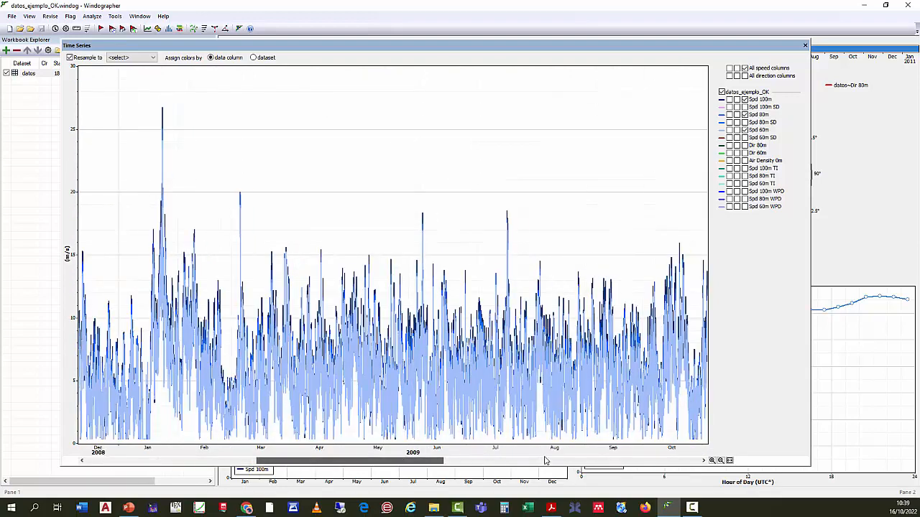
drag(453, 462, 153, 466)
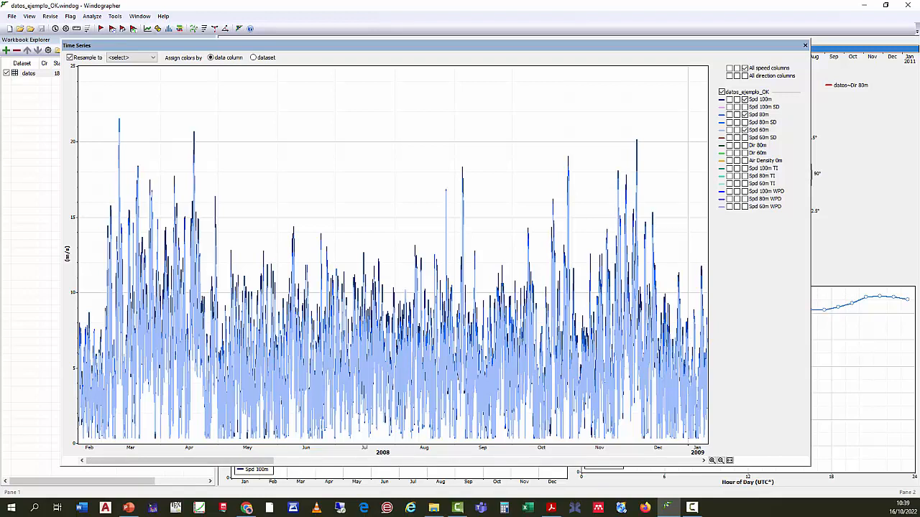
Step: Plot Spd 100m in its own upper graph and Spd 80m in the middle graph, leaving Spd 60m in the lower one
key(alt+Tab)
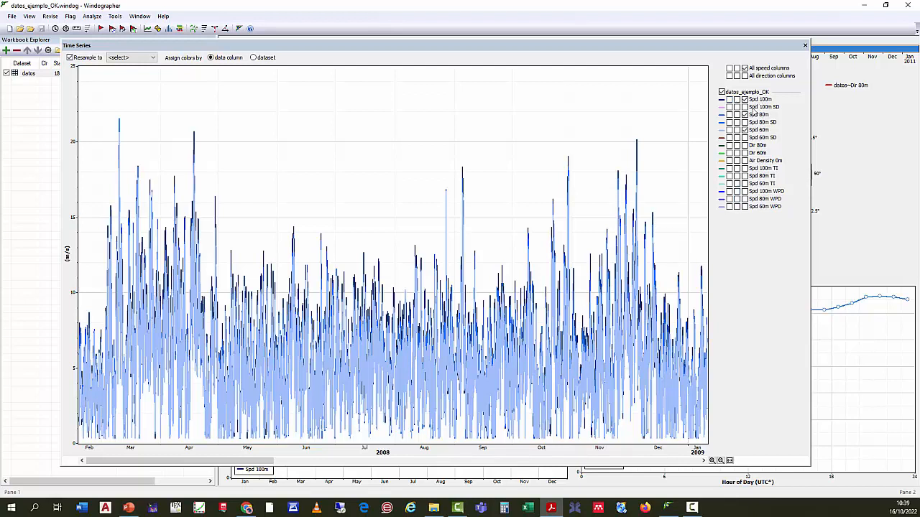
click(730, 101)
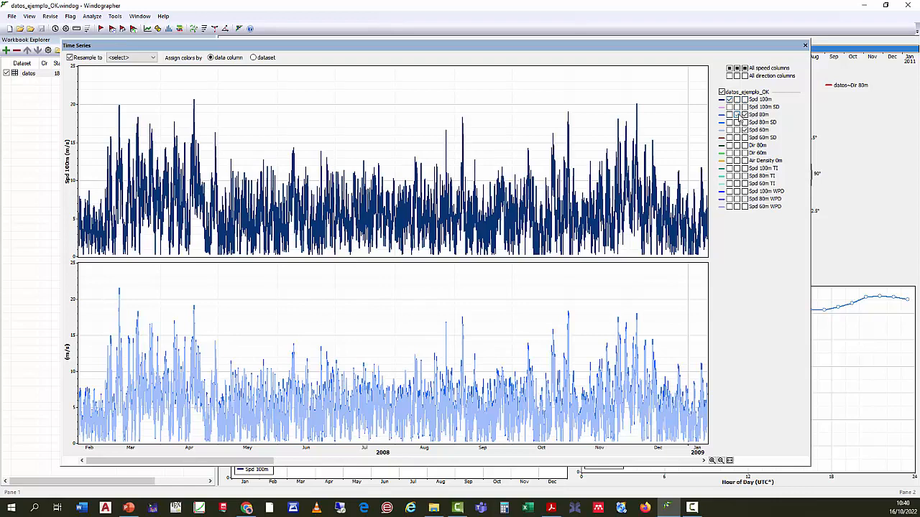
click(737, 115)
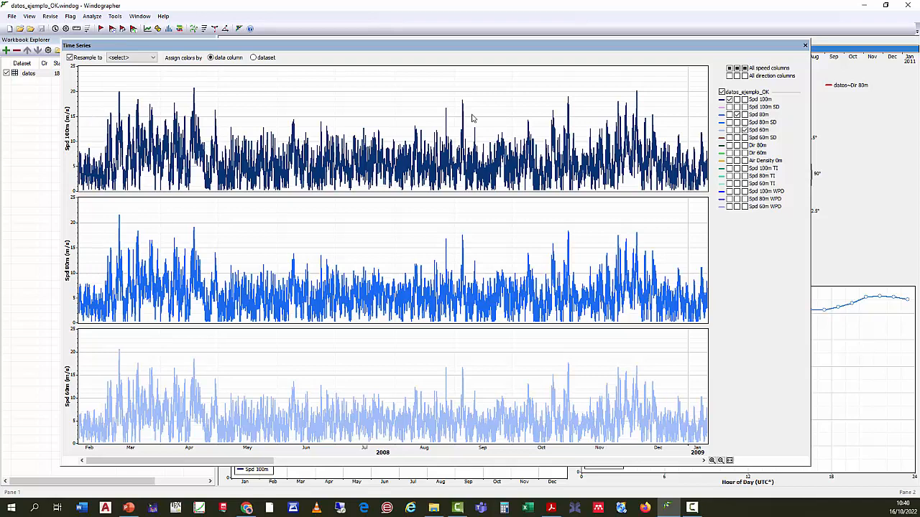
Step: Change the Spd 100m line color to red in the channel properties of its graph
double_click(416, 113)
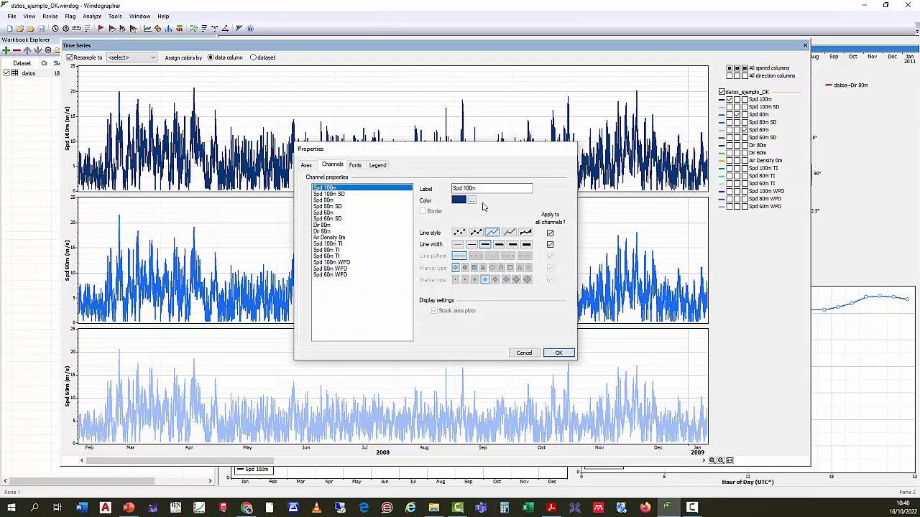
click(472, 201)
click(392, 213)
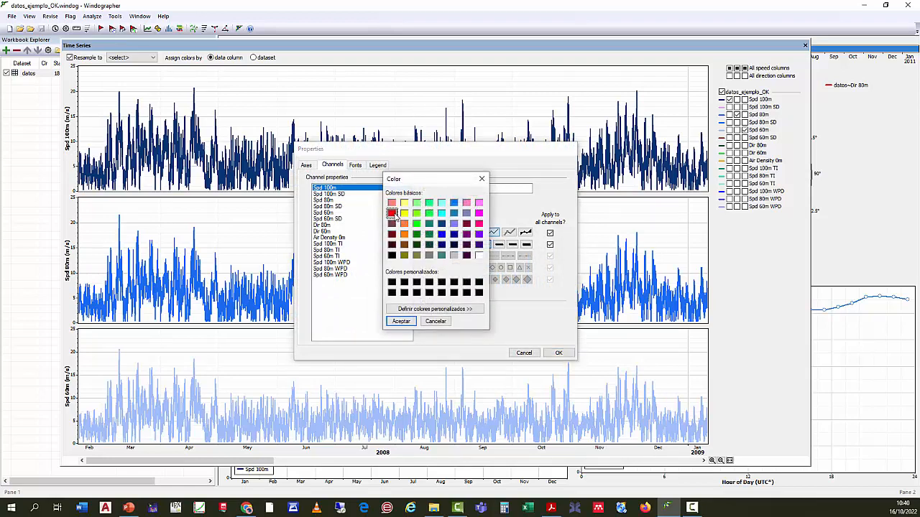
click(401, 321)
click(558, 354)
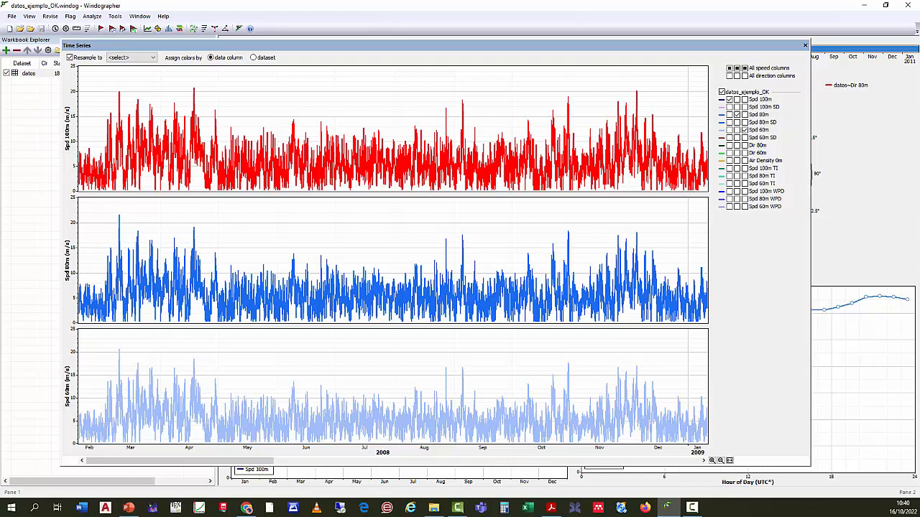
Step: Move Spd 100m and Spd 80m back into the lower graph with Spd 60m, removing their separate graphs
click(744, 100)
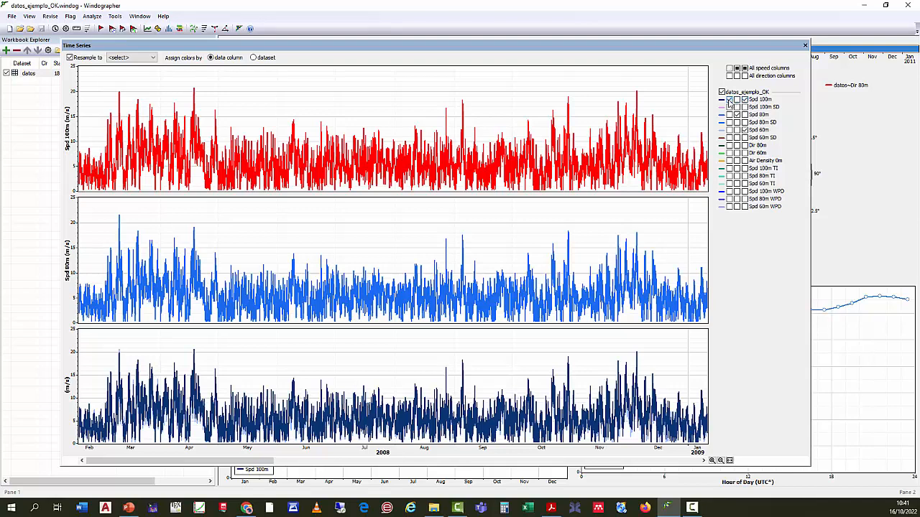
click(730, 99)
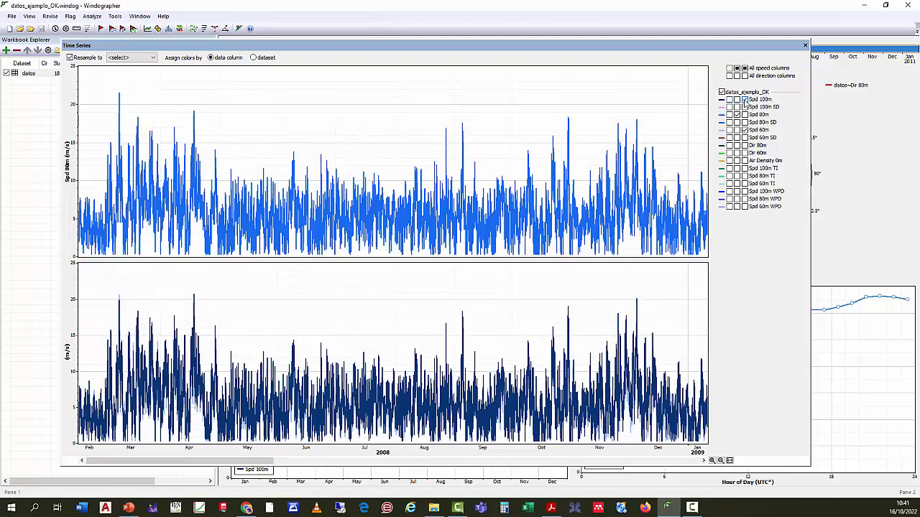
click(737, 116)
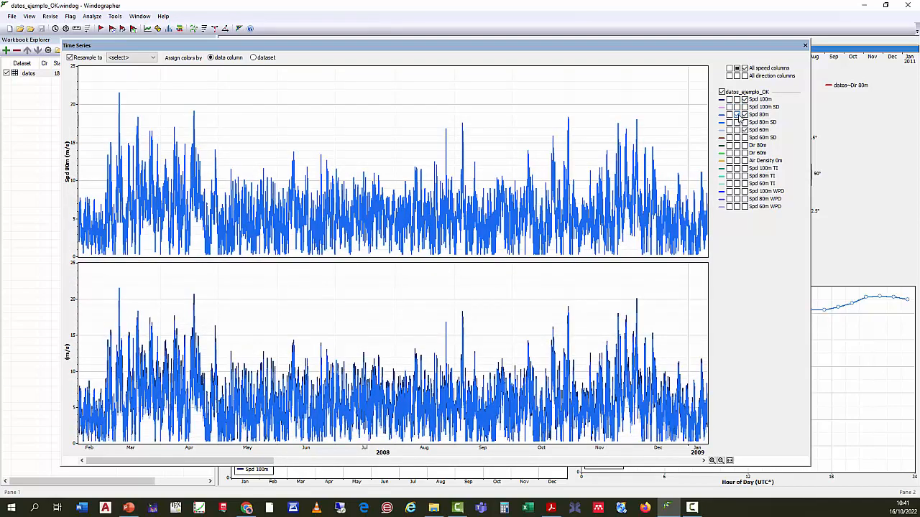
click(738, 116)
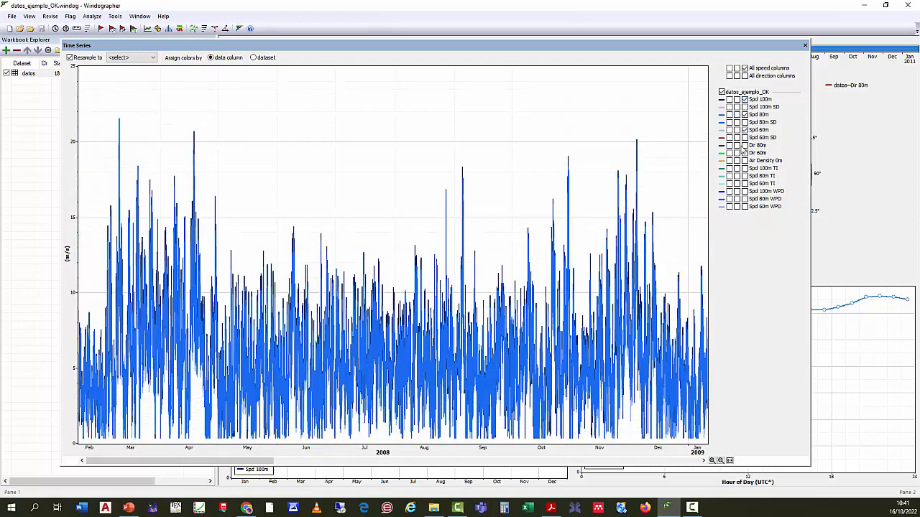
Step: View Dir 80m and Dir 60m together in a graph above the wind speeds, and close the Time Series window
click(736, 146)
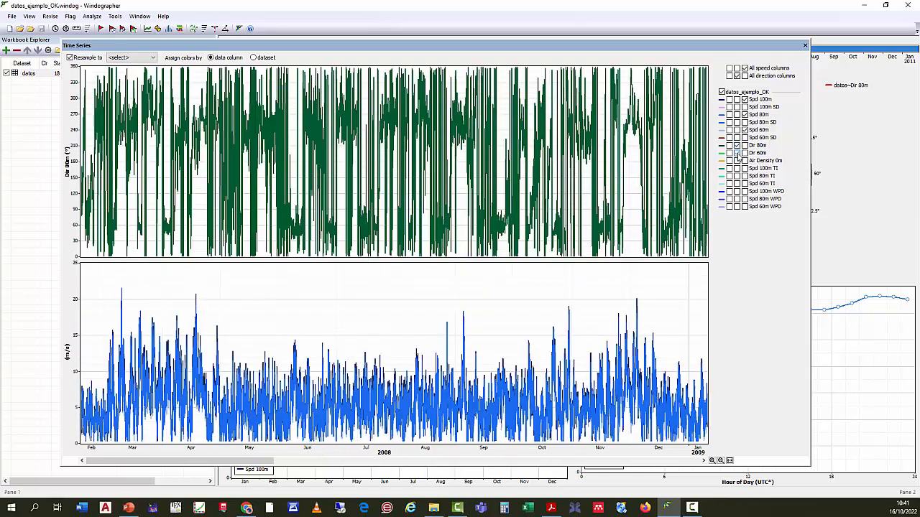
click(736, 153)
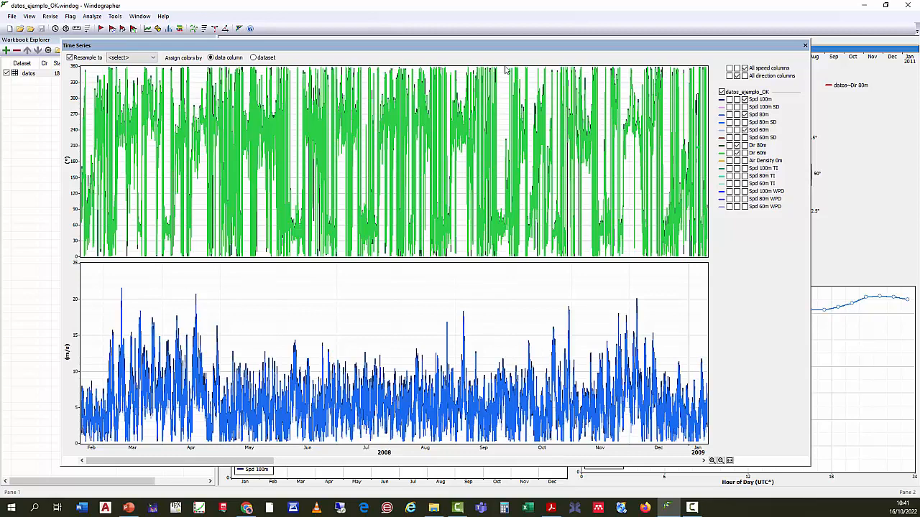
click(805, 45)
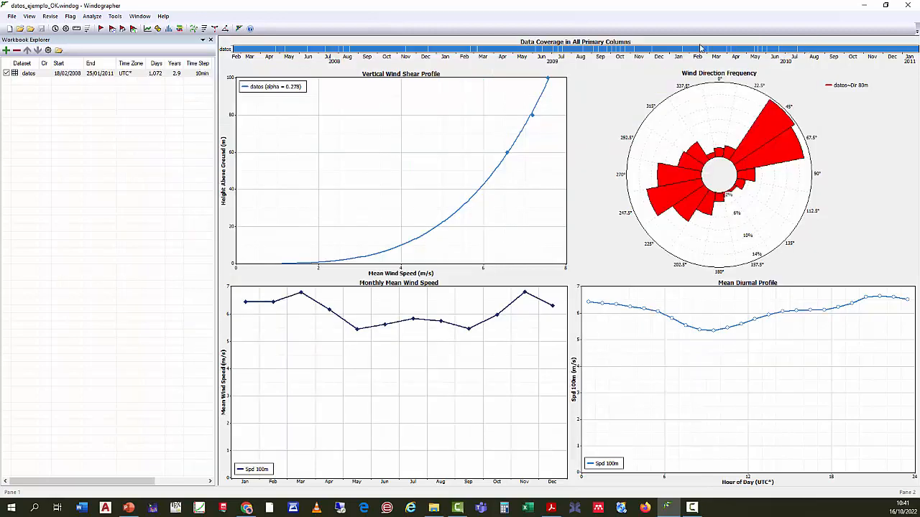
click(94, 17)
click(110, 27)
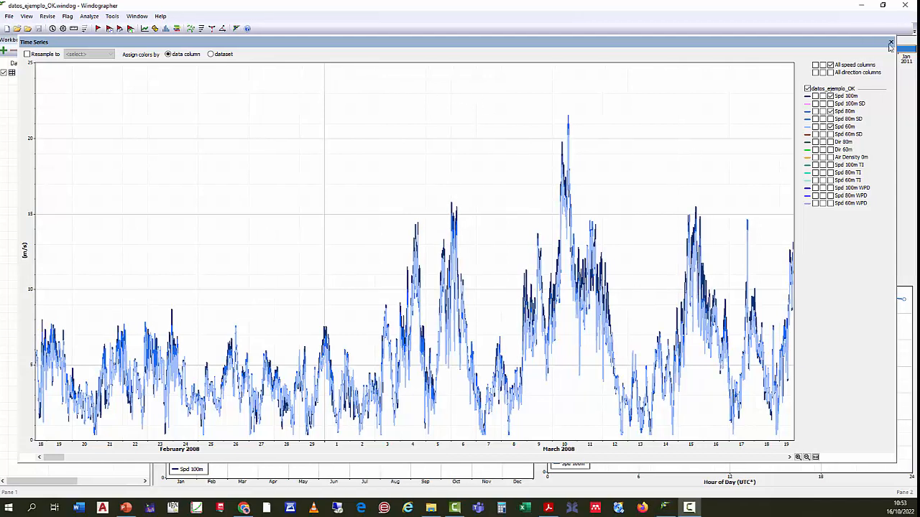
click(891, 42)
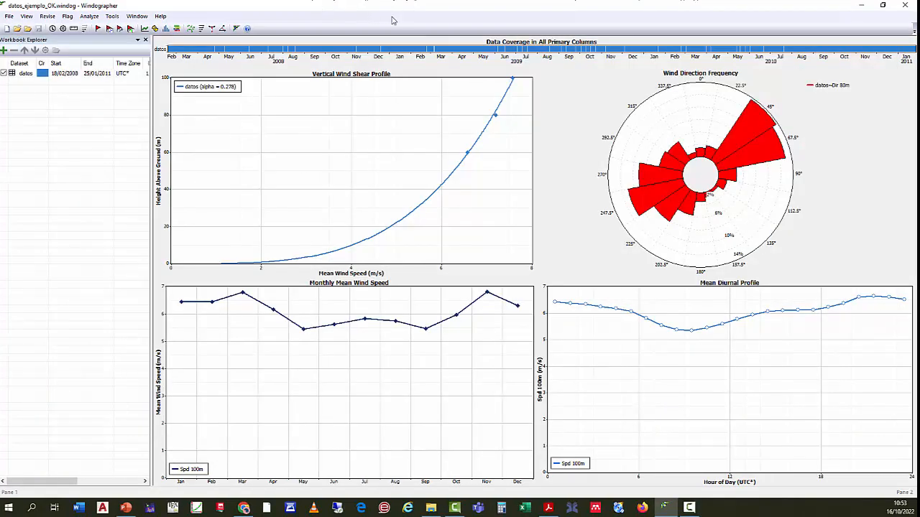
Step: Open the Wind Rose analysis and review its display types and sector counts, keeping occurrences and 16 sectors
click(89, 16)
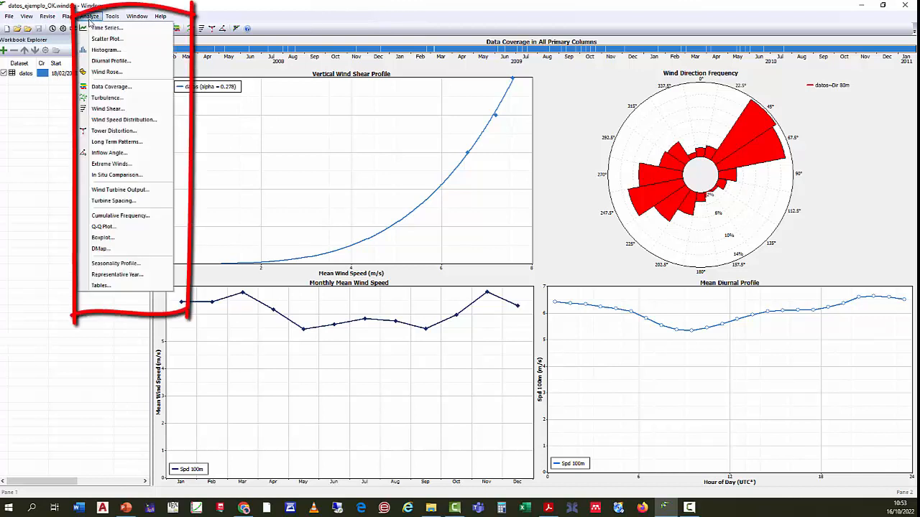
click(144, 75)
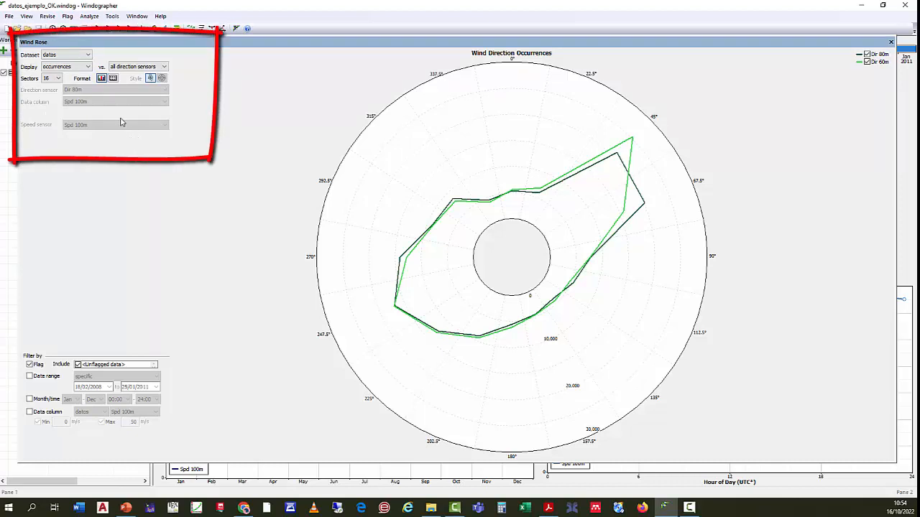
click(76, 68)
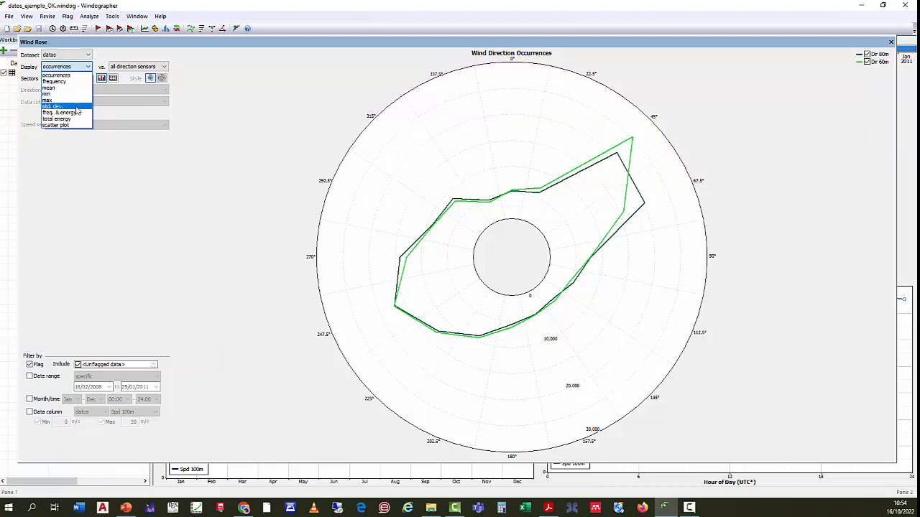
click(113, 158)
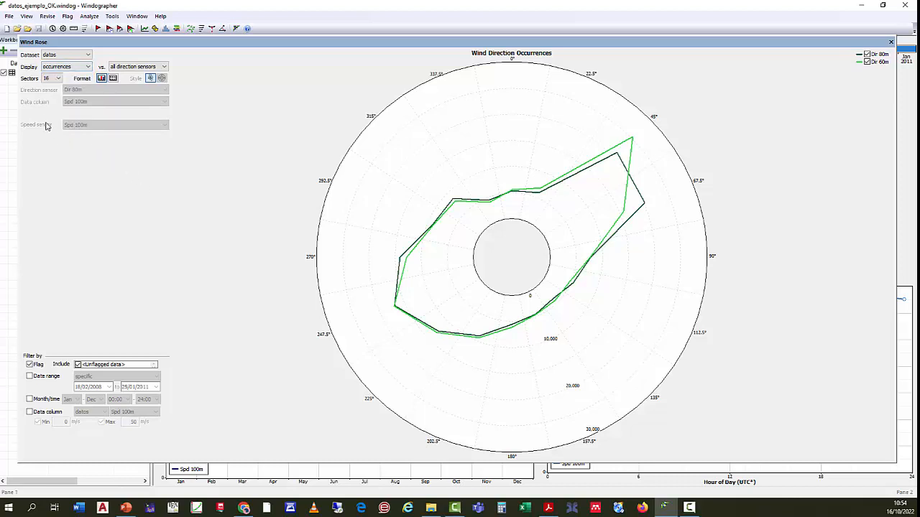
click(55, 81)
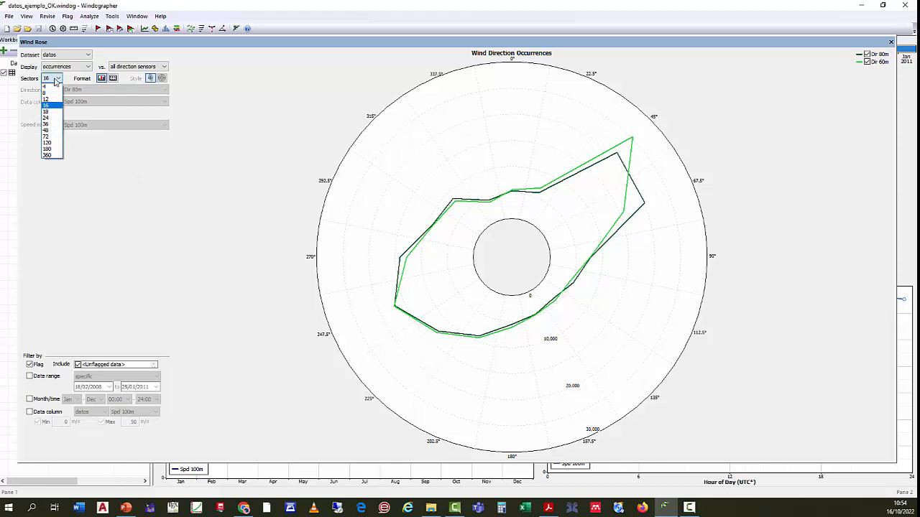
click(183, 166)
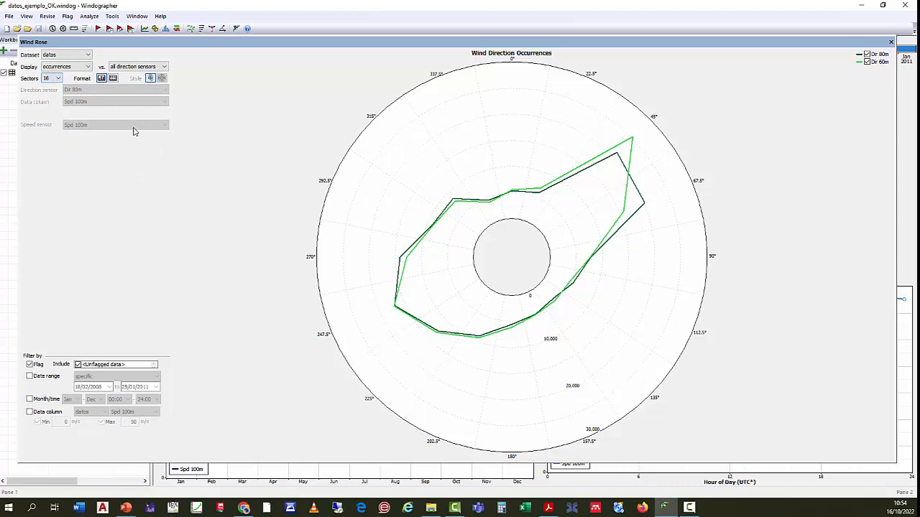
Step: Check the wind rose occurrences in table format, and return to the graph with the Dir 60m series hidden
click(113, 78)
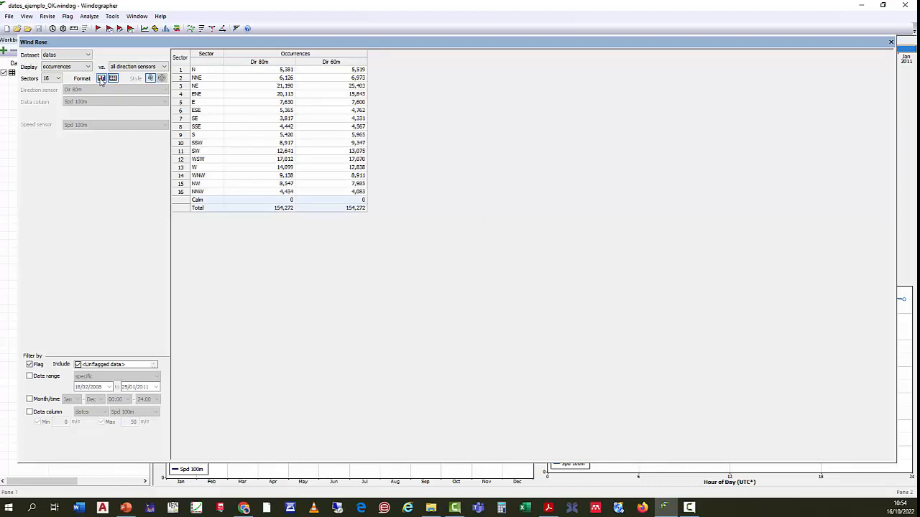
click(102, 78)
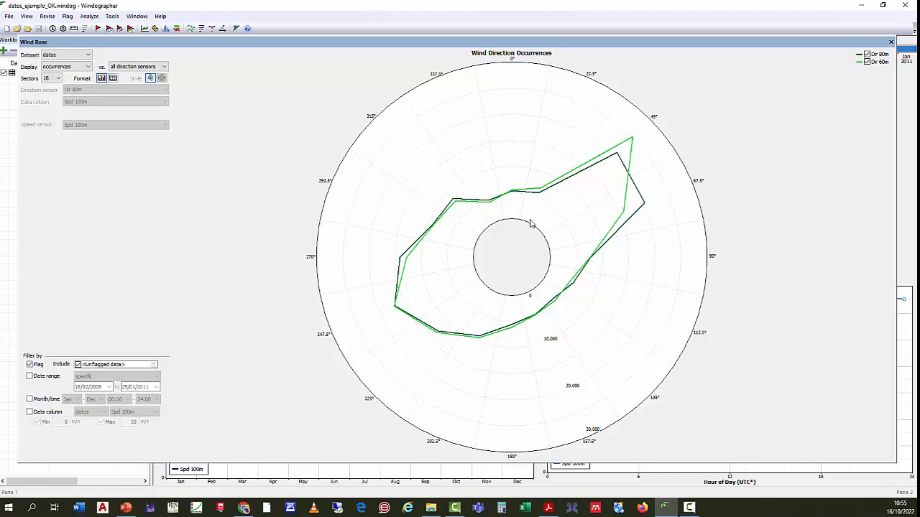
click(866, 62)
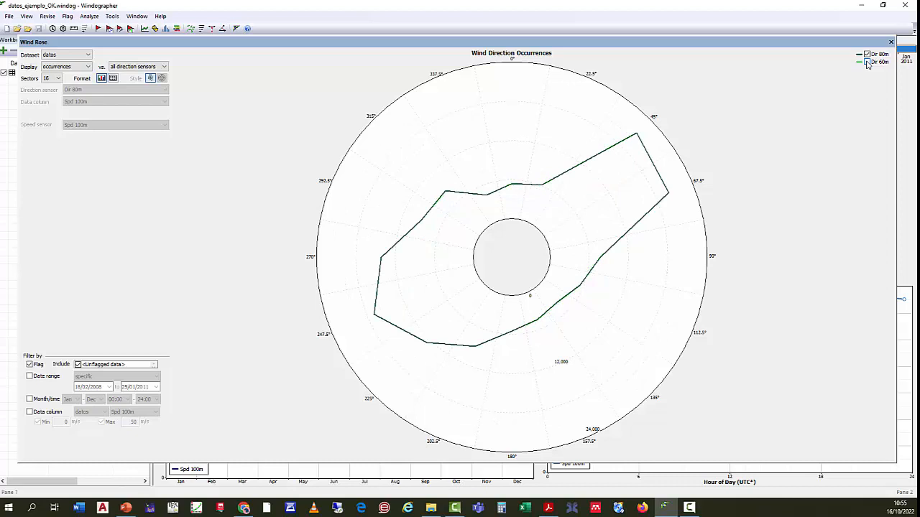
Step: Show the Dir 60m series, view it alone by briefly hiding Dir 80m, and display both direction series together
click(866, 62)
click(866, 54)
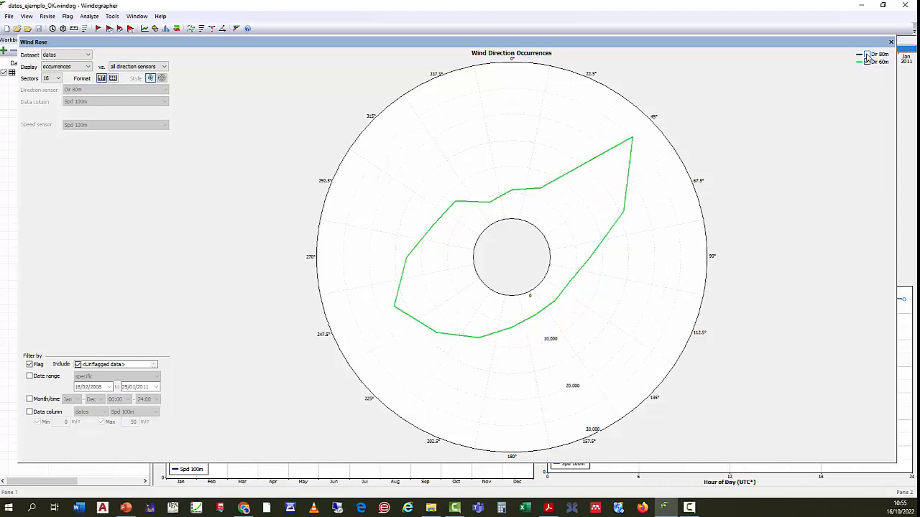
click(866, 55)
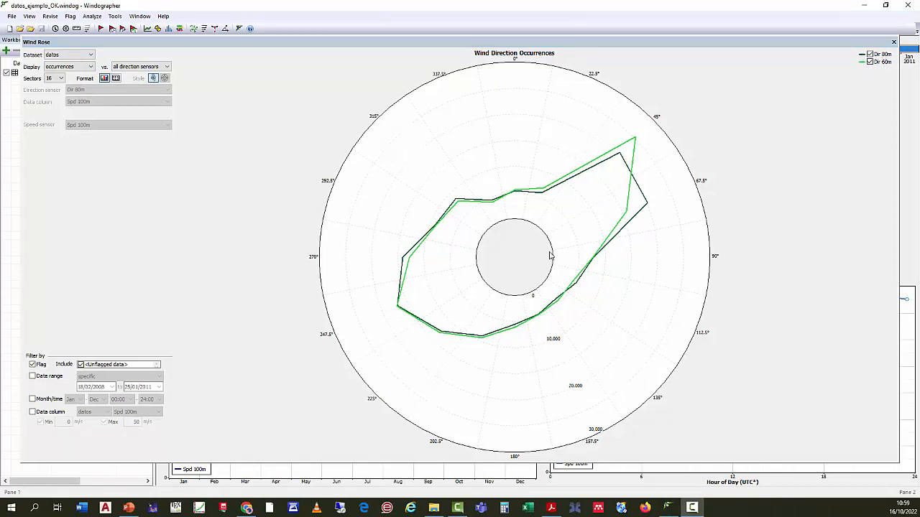
Step: Review the channel properties of Dir 80m and Dir 60m in the wind rose, and leave them without changes
double_click(524, 130)
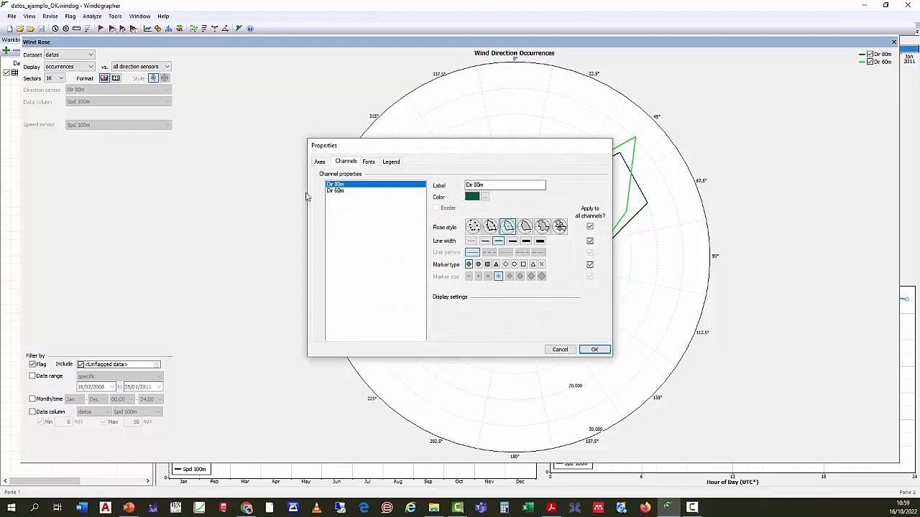
click(335, 191)
click(336, 184)
click(336, 192)
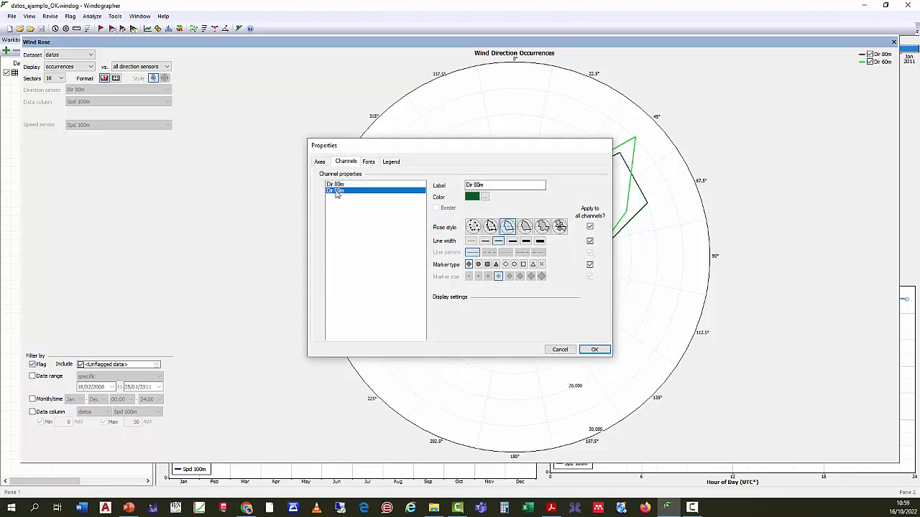
click(559, 350)
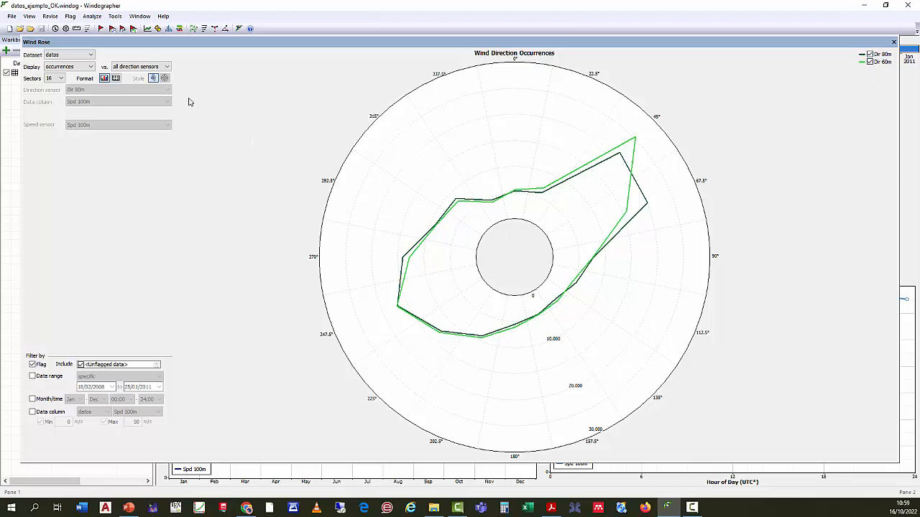
Step: Switch the wind rose to display frequency and divide it into 24 sectors
click(68, 67)
click(70, 84)
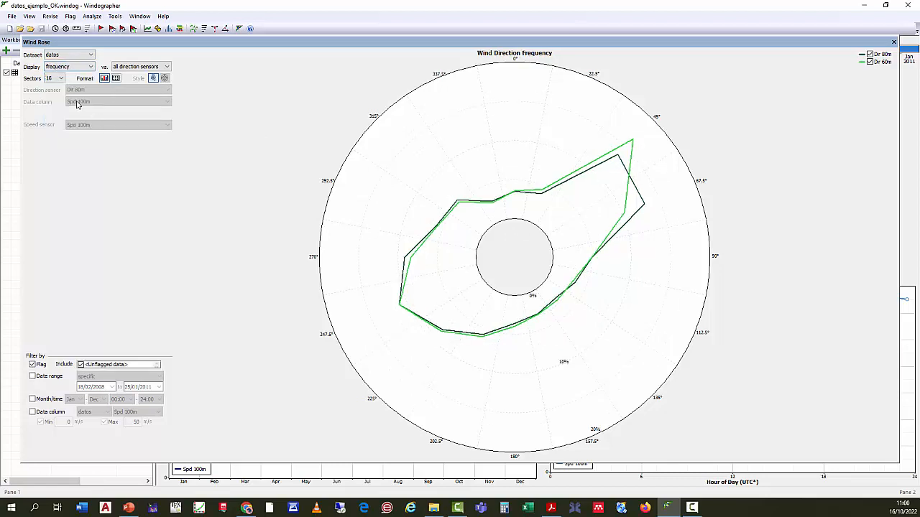
click(59, 78)
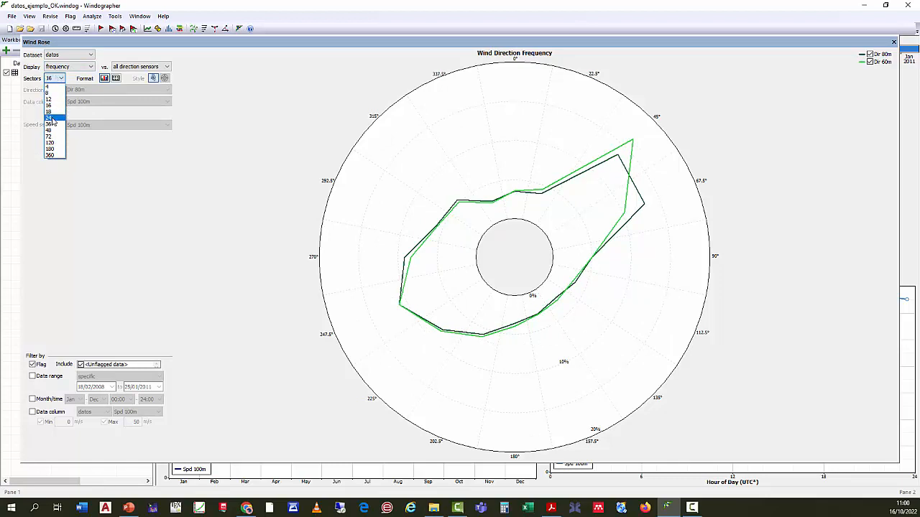
click(50, 117)
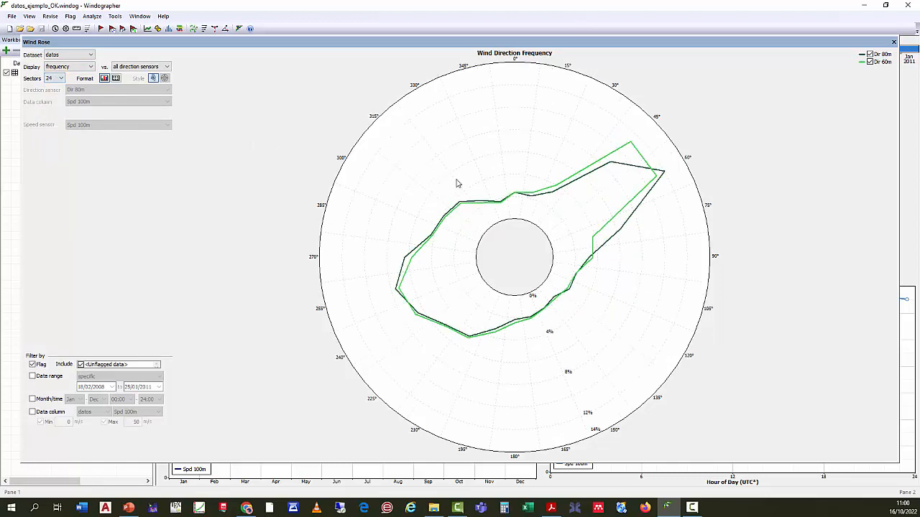
Step: Check the copy and export options available for the frequency rose, and hide the Dir 60m series
right_click(511, 143)
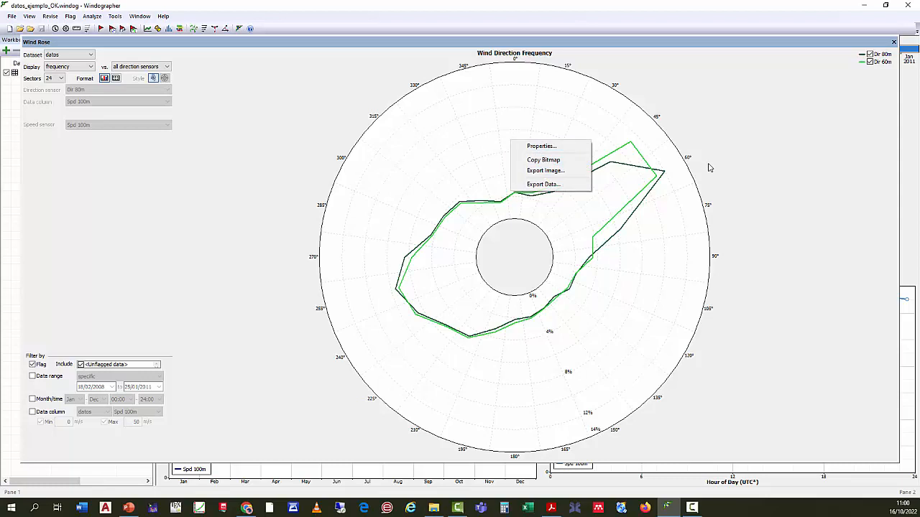
click(731, 167)
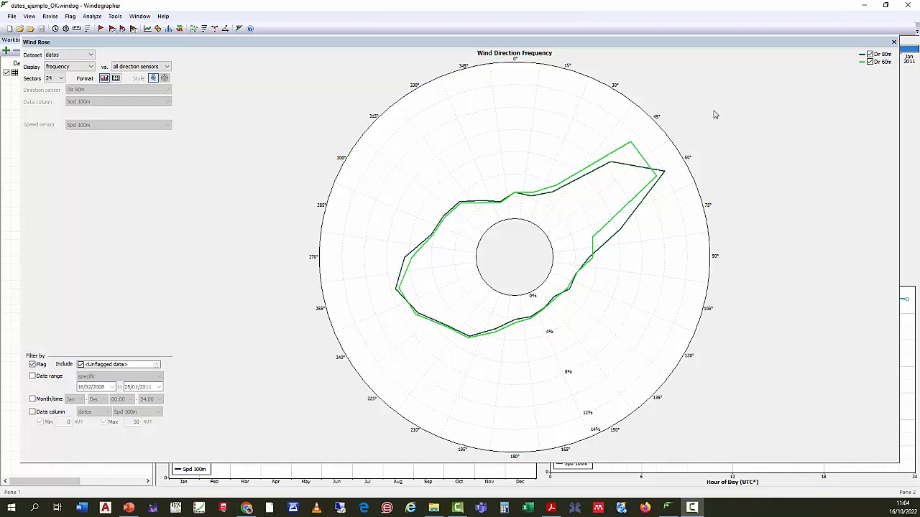
click(871, 63)
click(871, 64)
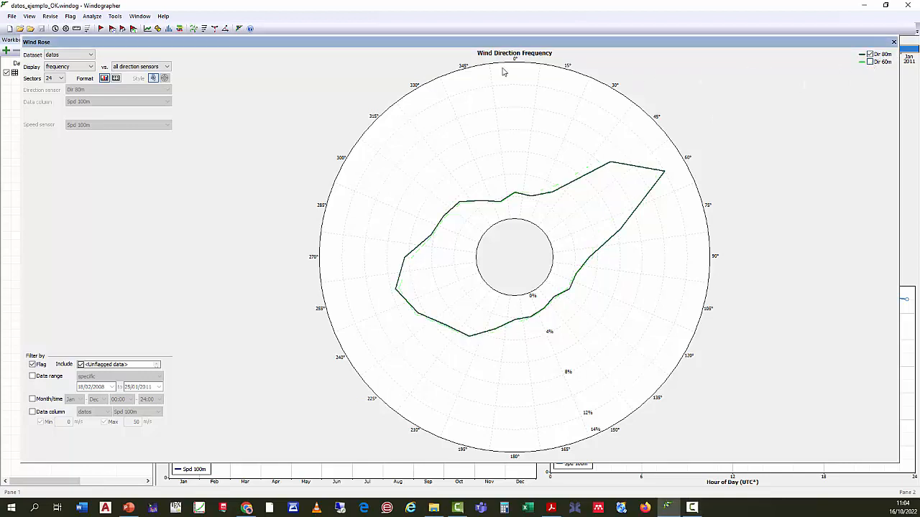
Step: Change the wind rose to display total energy versus direction and month
click(76, 70)
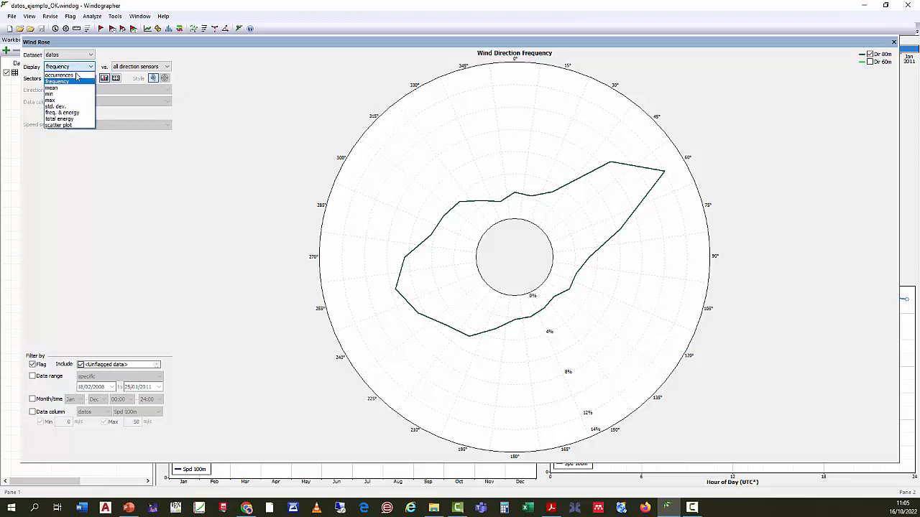
click(60, 119)
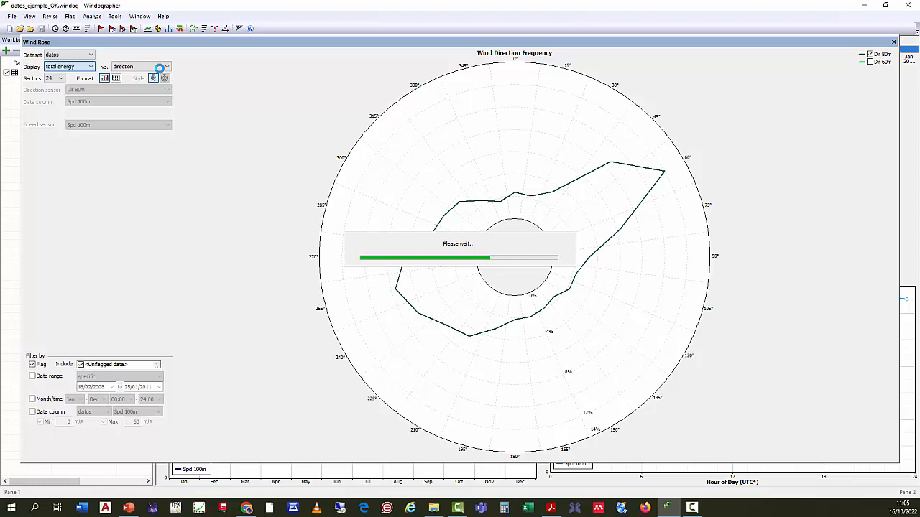
click(145, 68)
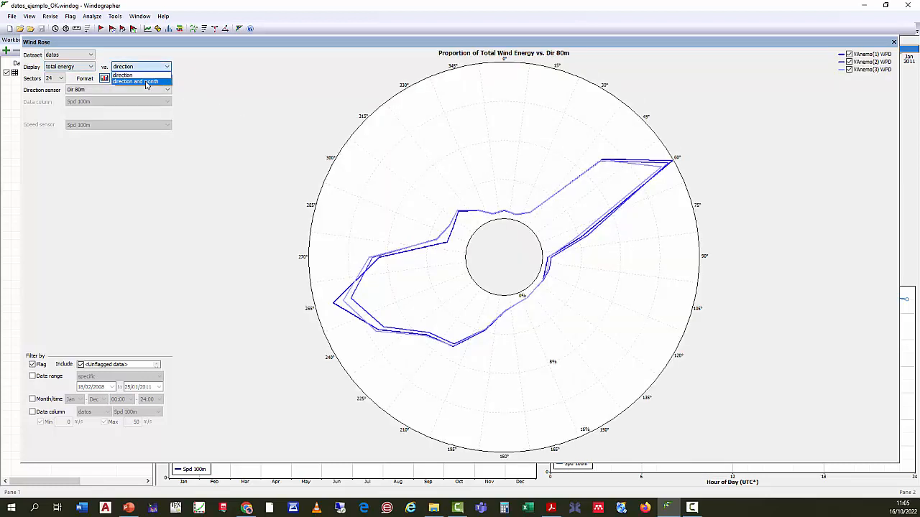
click(146, 82)
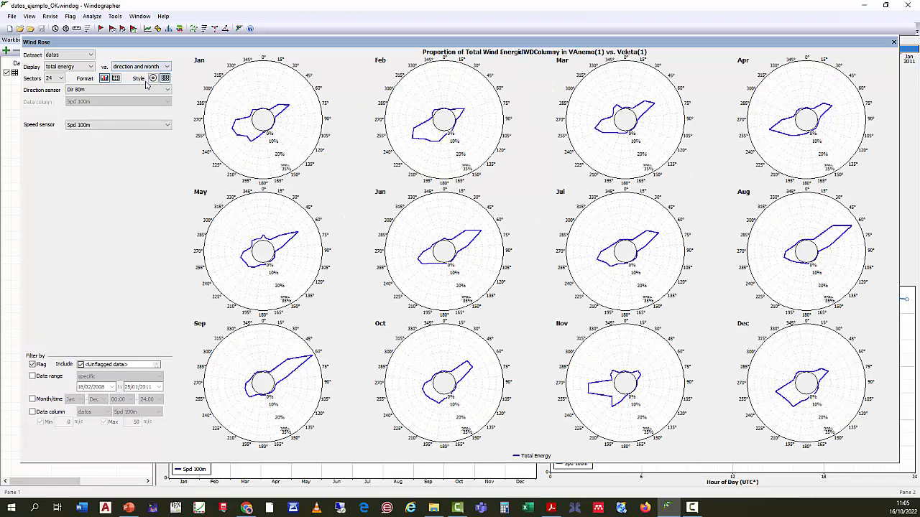
Step: Base the monthly energy roses on the Spd 80m speed sensor and reduce them to 12 sectors
click(101, 125)
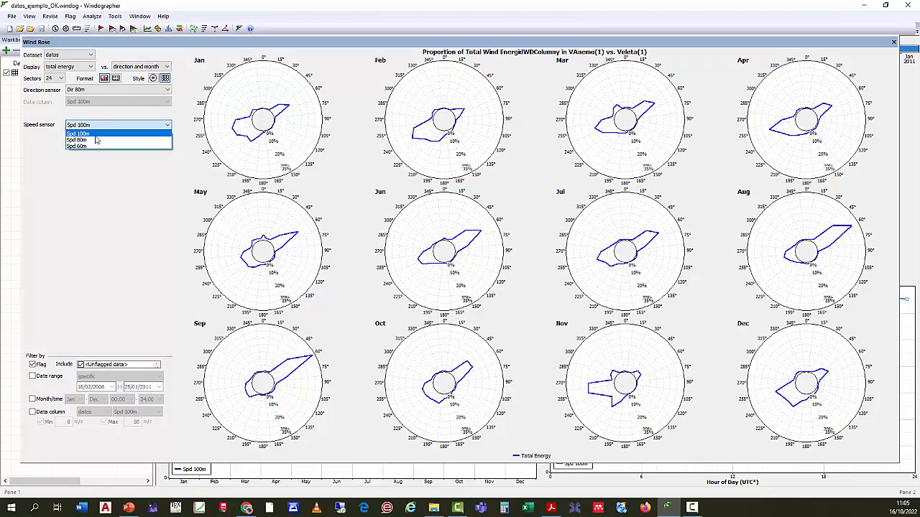
click(94, 140)
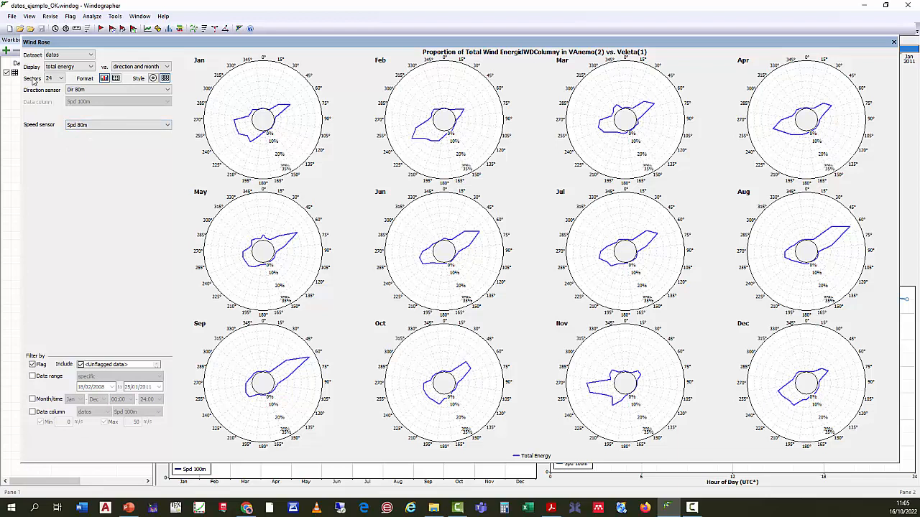
click(62, 79)
click(52, 98)
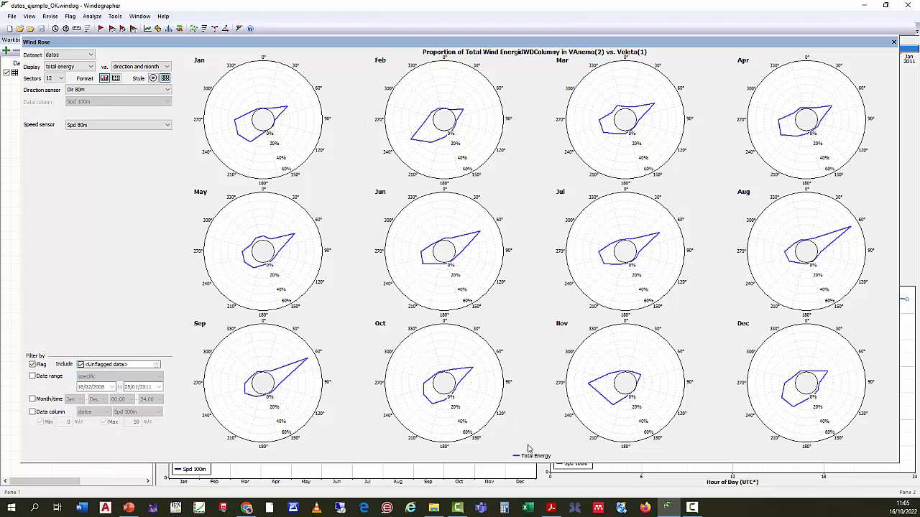
Step: Overlay the monthly energy roses in a single graph, and hide April, July, September, October and December
click(153, 78)
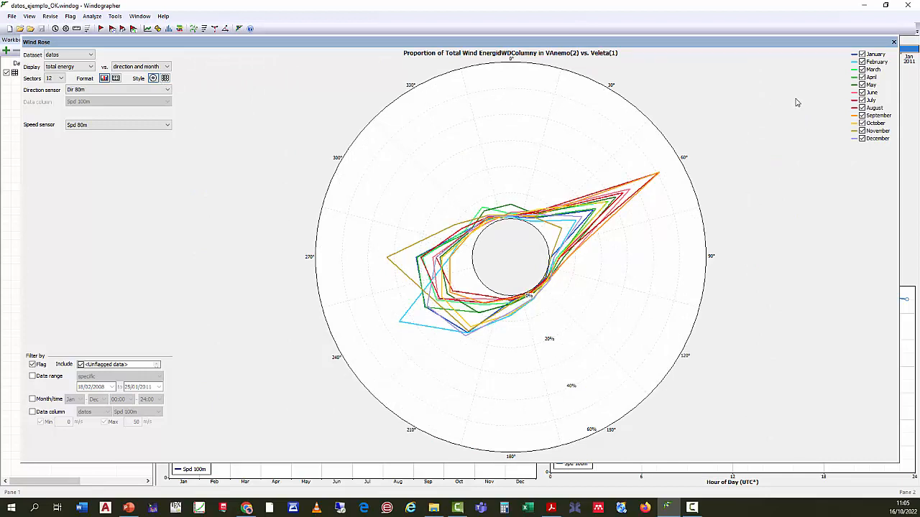
click(863, 78)
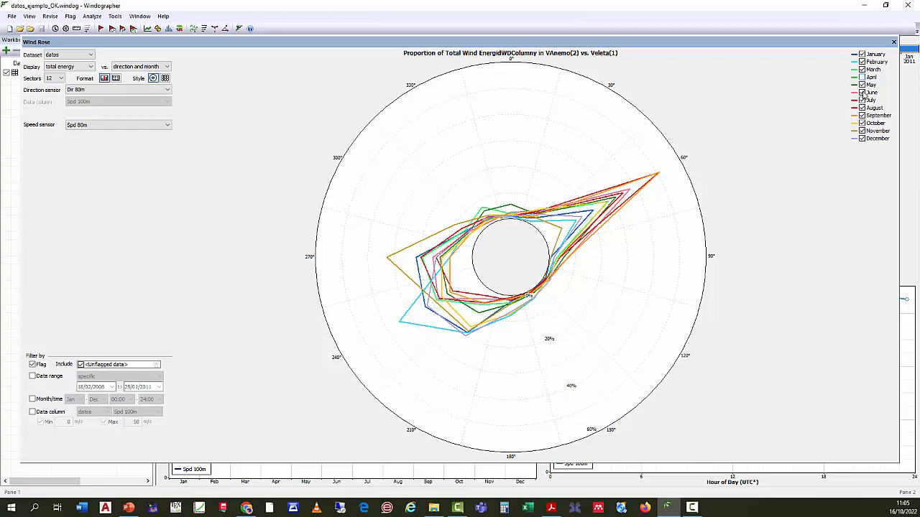
click(862, 100)
click(862, 116)
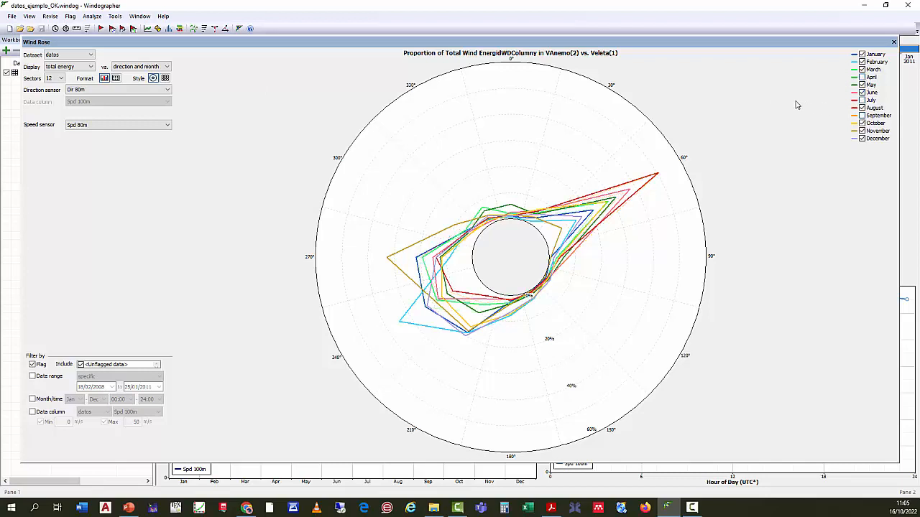
click(861, 138)
click(861, 123)
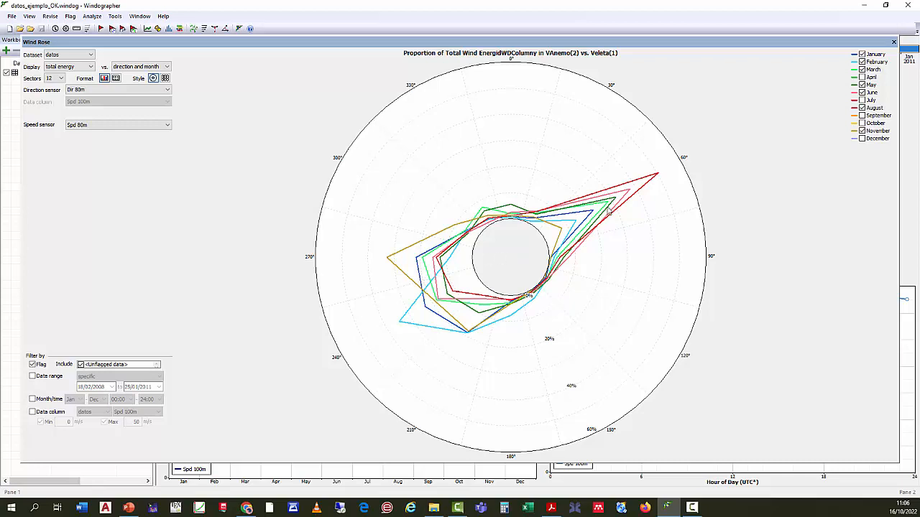
Step: Return to separate monthly roses and recolour the Total Energy channel magenta
click(165, 78)
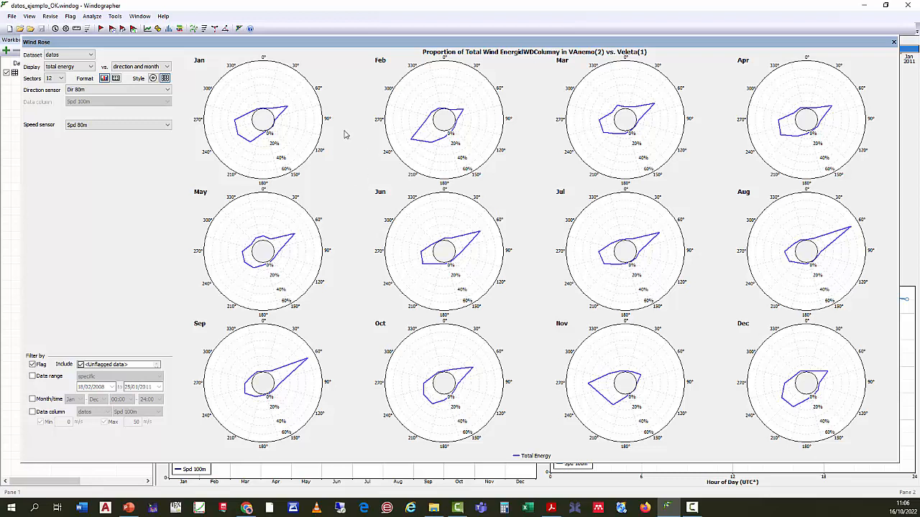
double_click(302, 123)
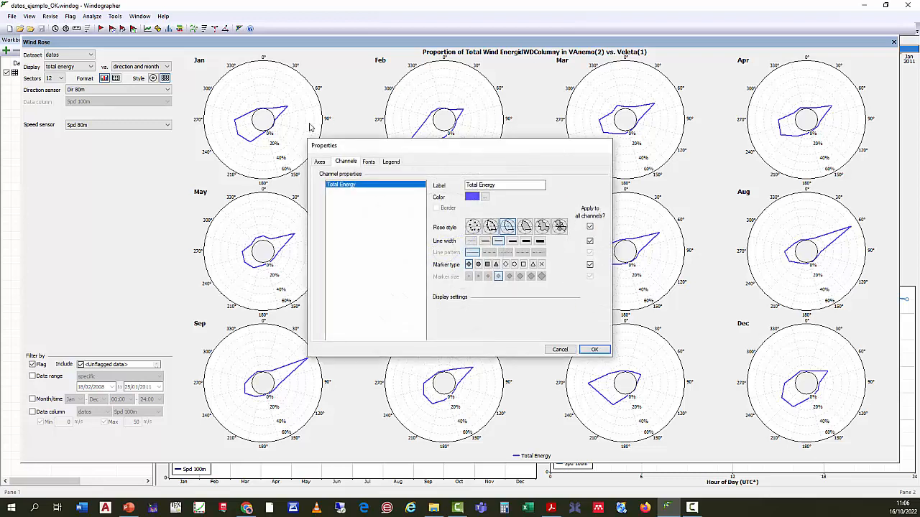
click(485, 199)
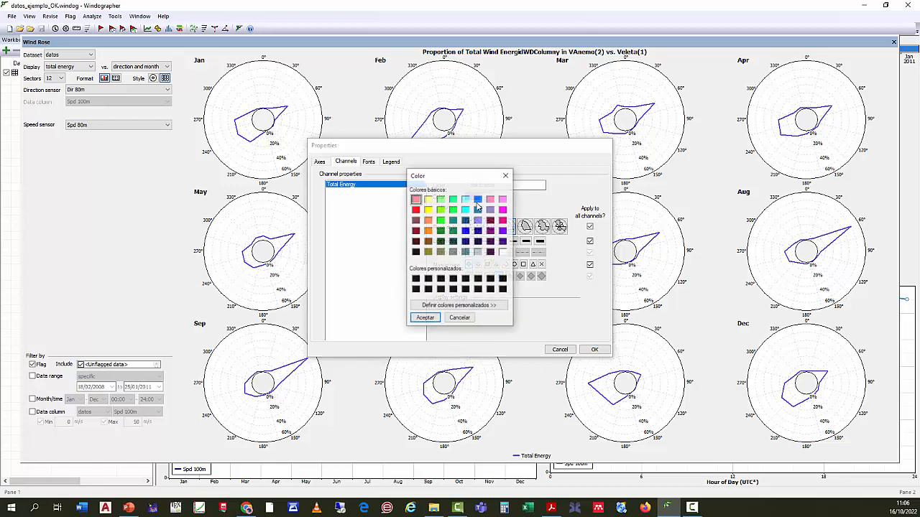
click(502, 209)
click(425, 318)
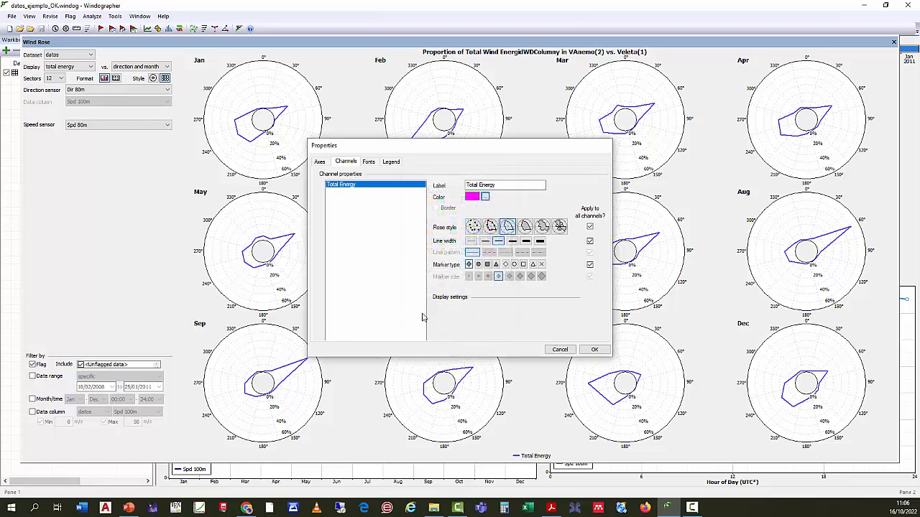
click(585, 350)
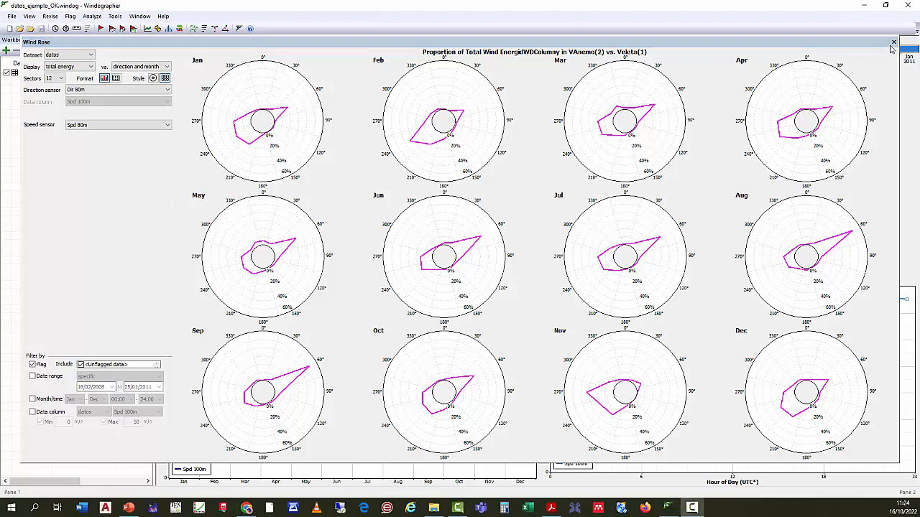
Step: Close the Wind Rose window and open the Diurnal Profile analysis
click(893, 42)
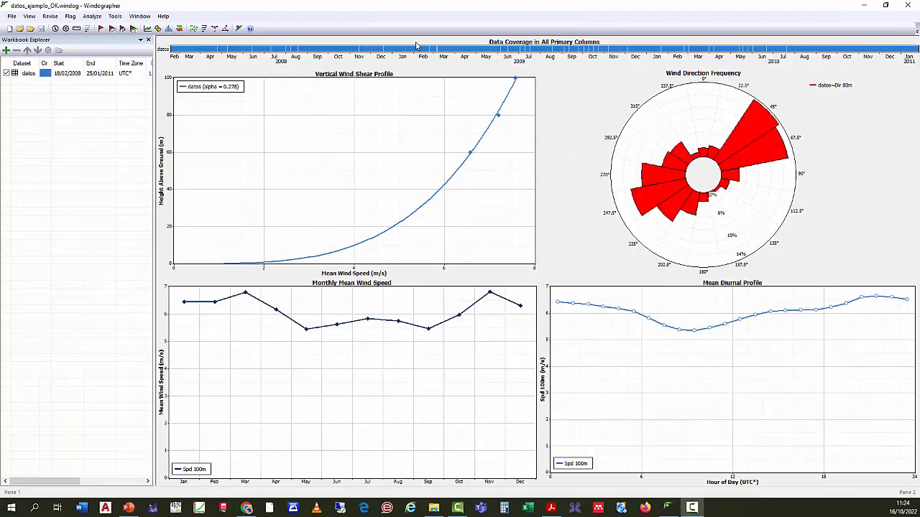
click(93, 16)
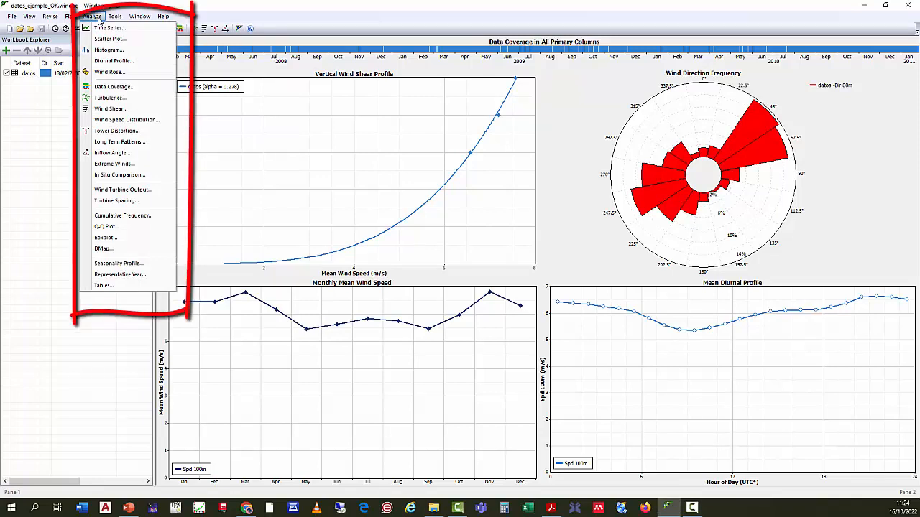
click(134, 64)
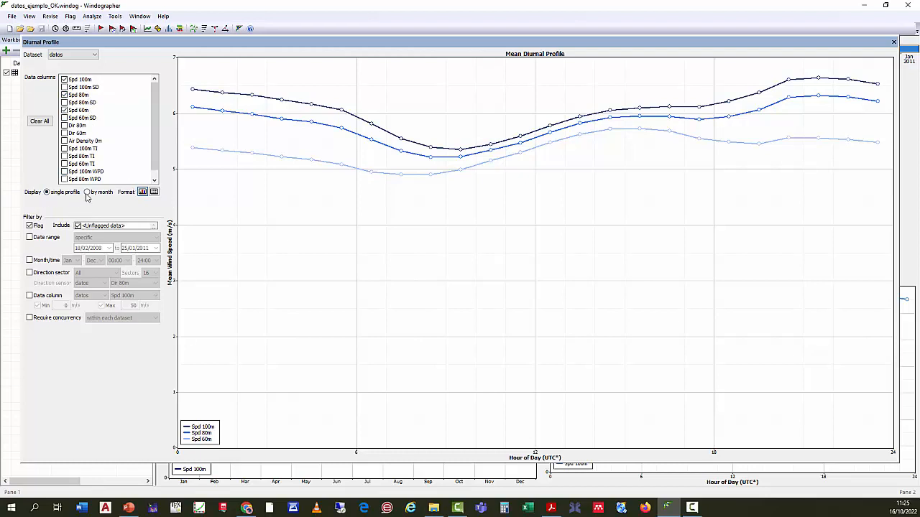
Step: Compare the single and monthly diurnal profiles of the wind speeds, leaving the display by month
click(87, 192)
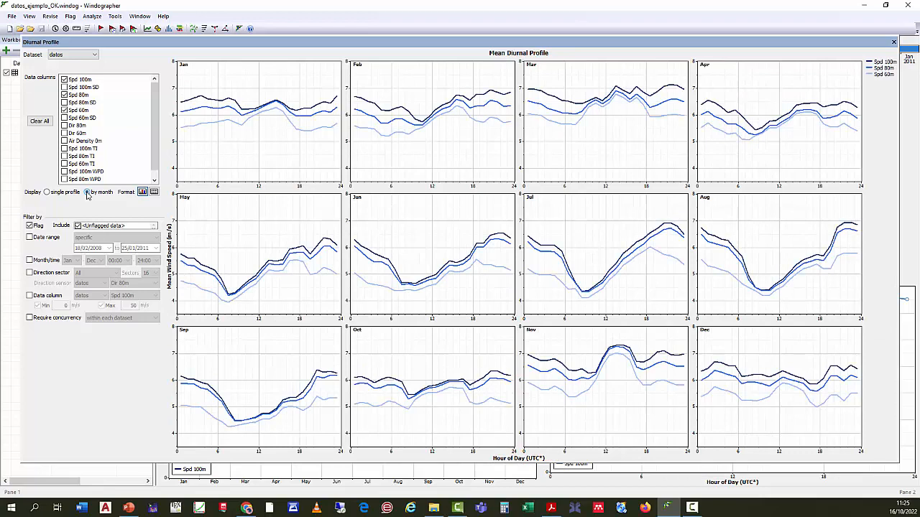
click(48, 192)
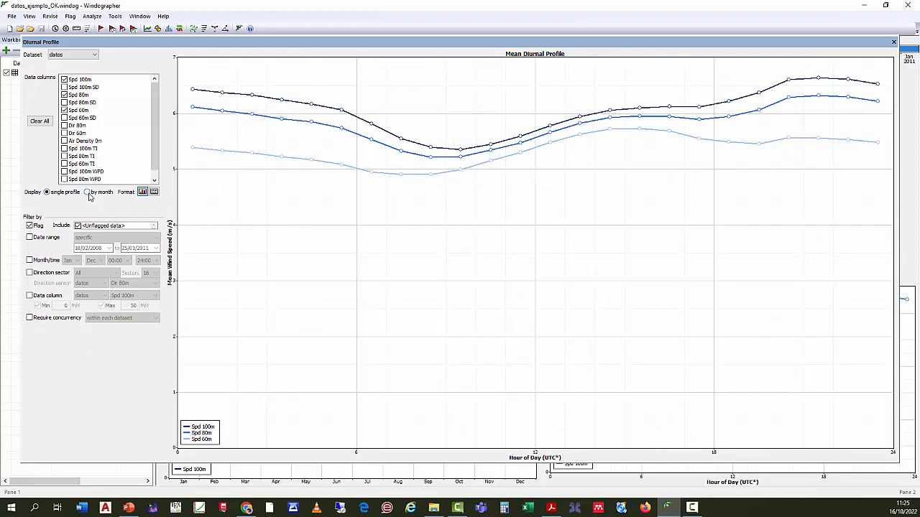
click(88, 192)
Step: Recolour the Spd 80m line red in the monthly diurnal profiles and set the thickest line width for all channels
double_click(440, 222)
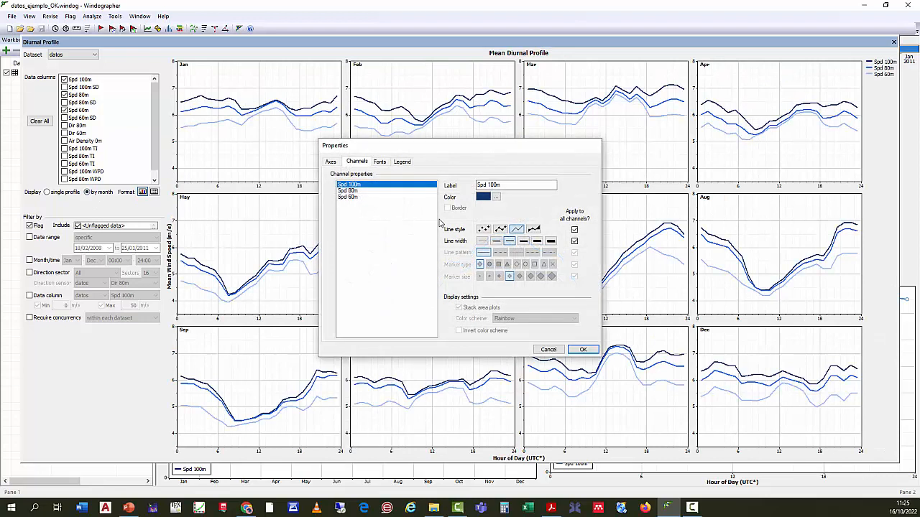
click(362, 191)
click(551, 241)
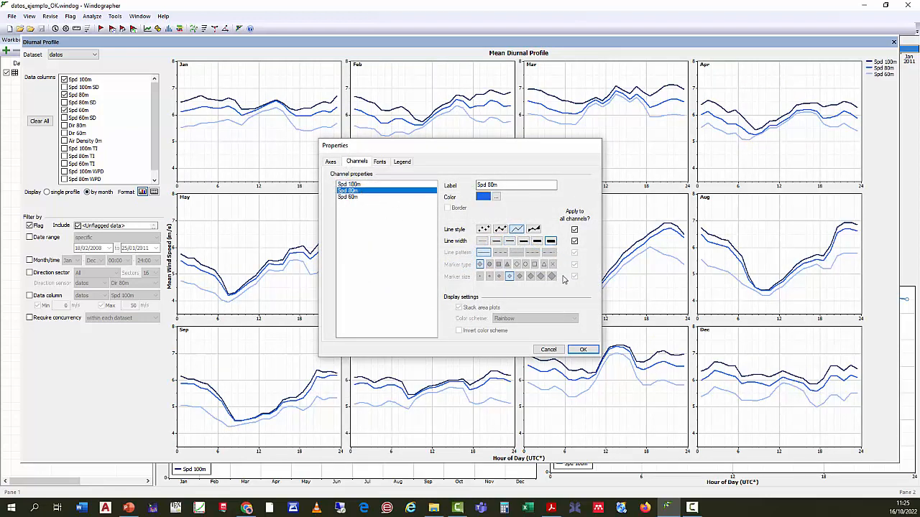
click(495, 197)
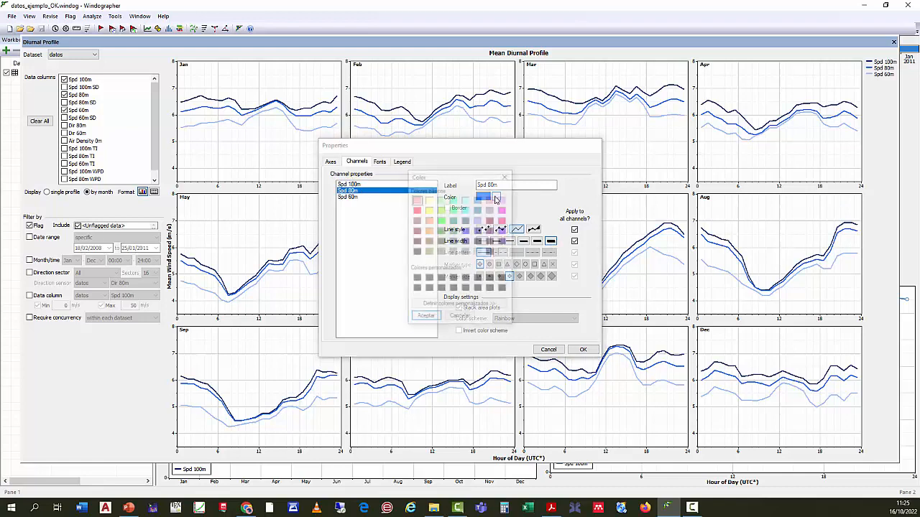
click(415, 209)
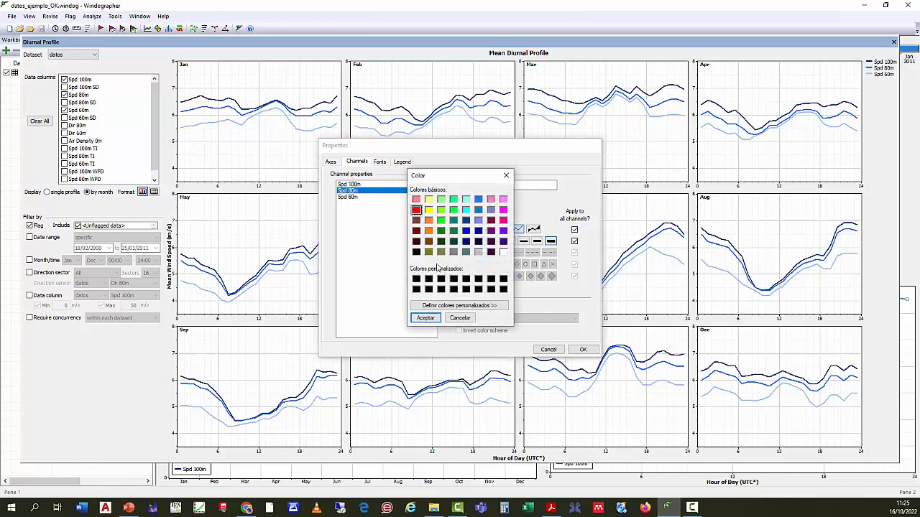
click(424, 317)
click(582, 349)
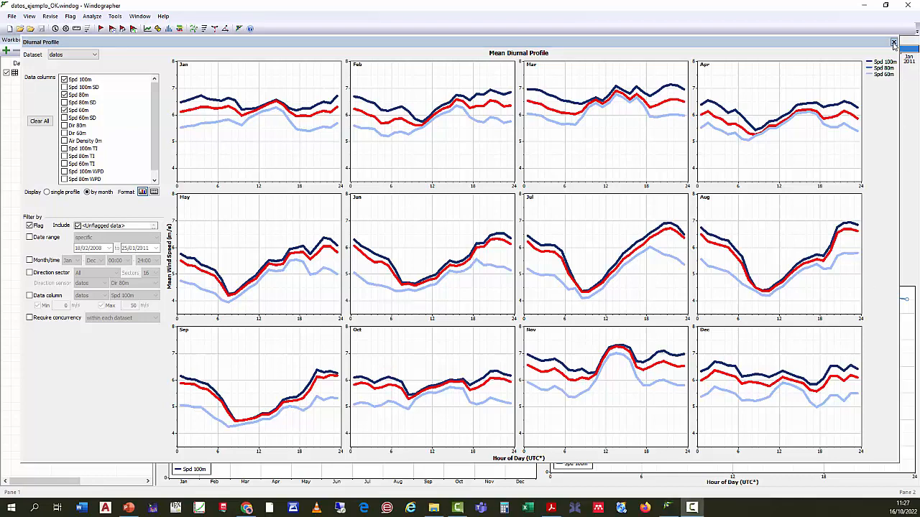
Step: Close the Diurnal Profile window and open the Histogram analysis for the Spd 80m column
click(893, 44)
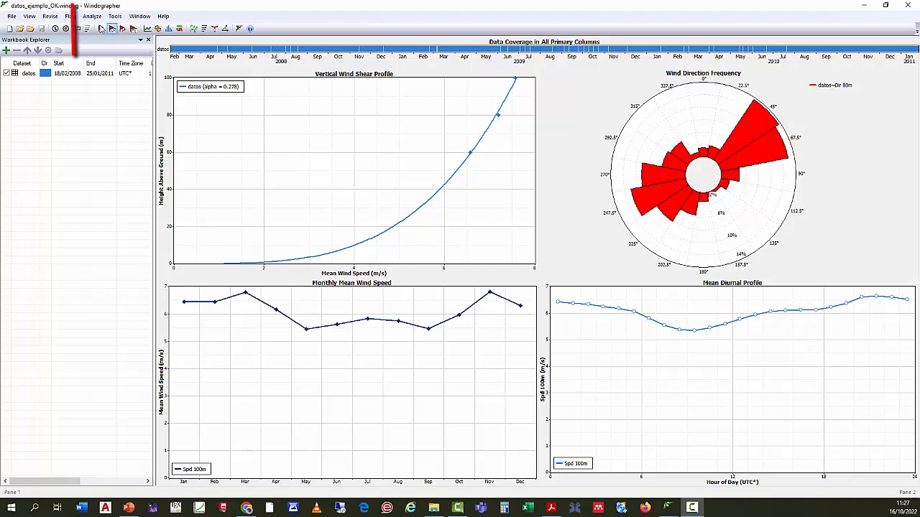
click(92, 16)
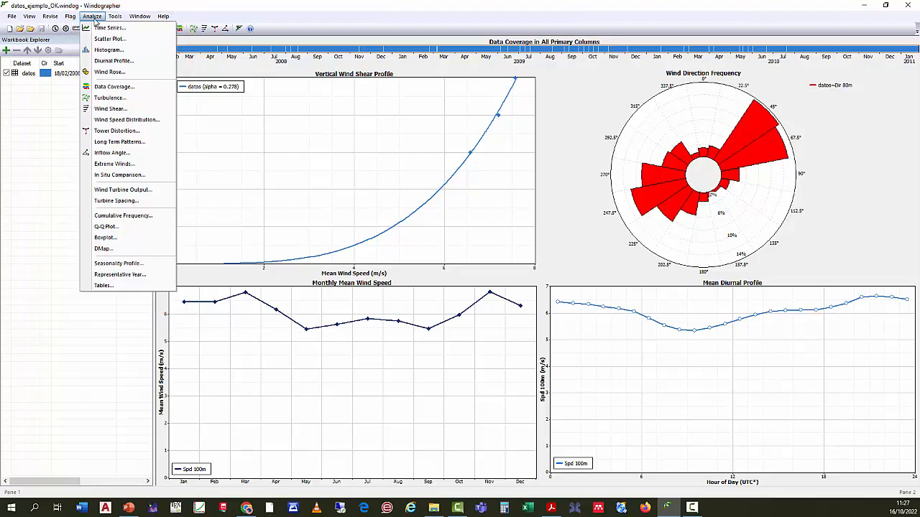
click(110, 50)
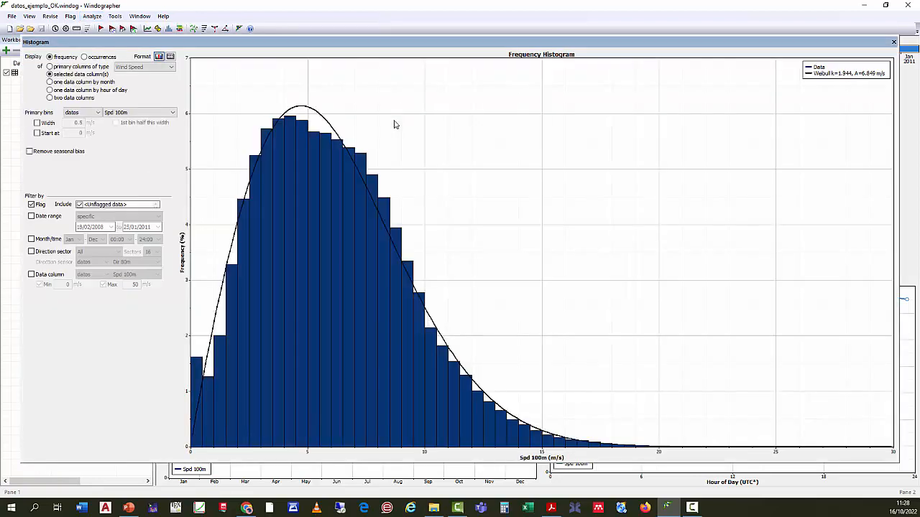
drag(453, 43, 452, 42)
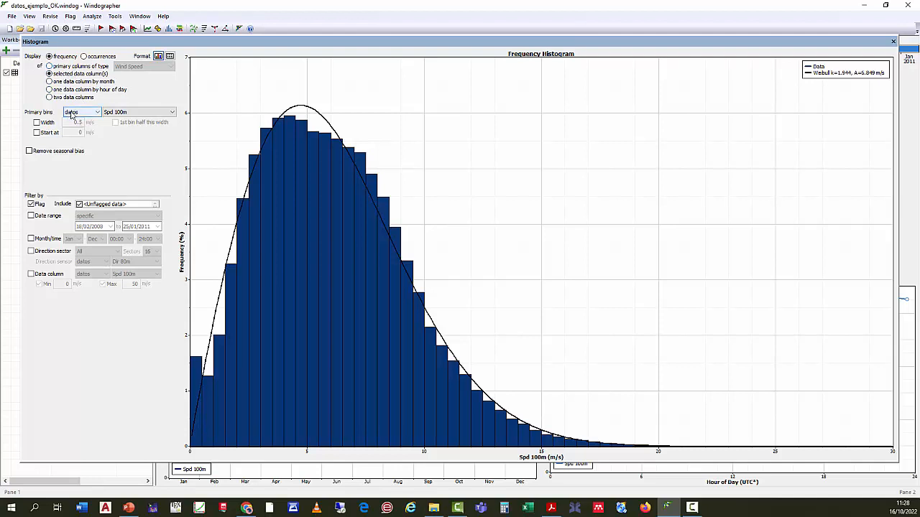
click(114, 113)
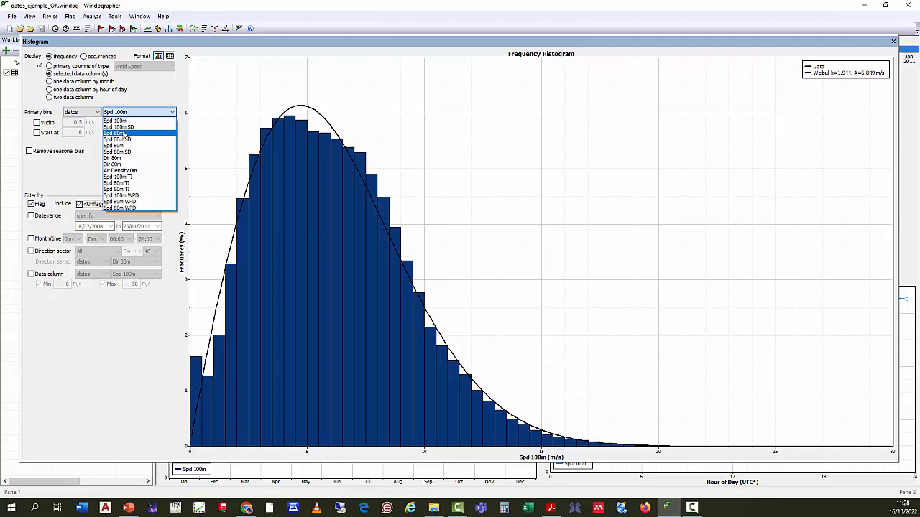
click(117, 133)
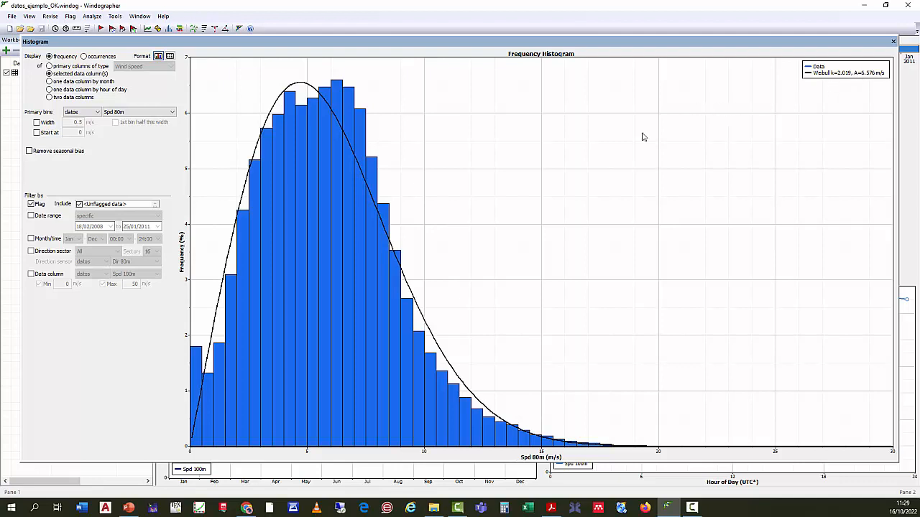
Step: Format the histogram's Weibull curve in red with the thickest line width
double_click(455, 198)
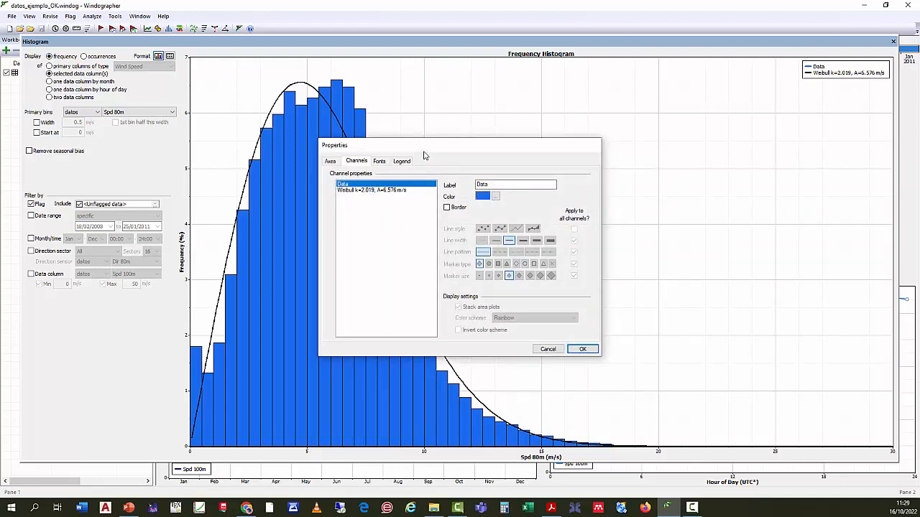
drag(427, 148, 575, 102)
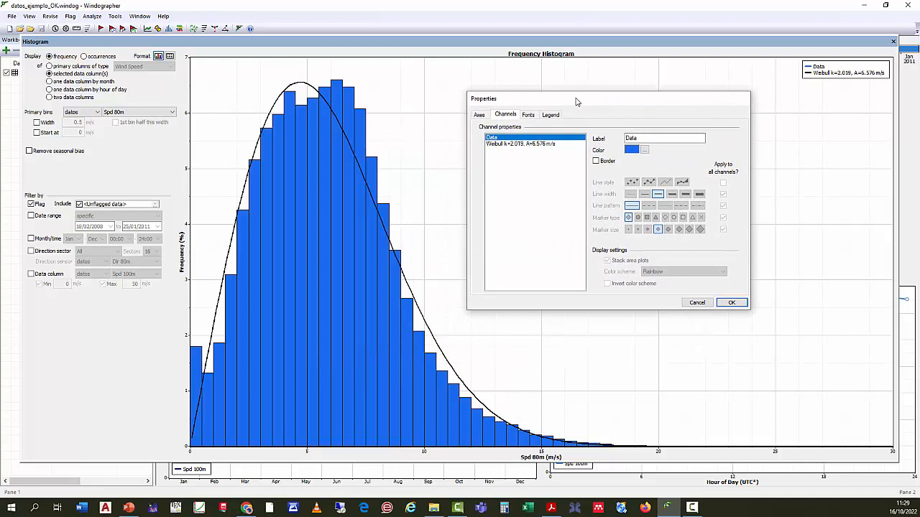
click(542, 146)
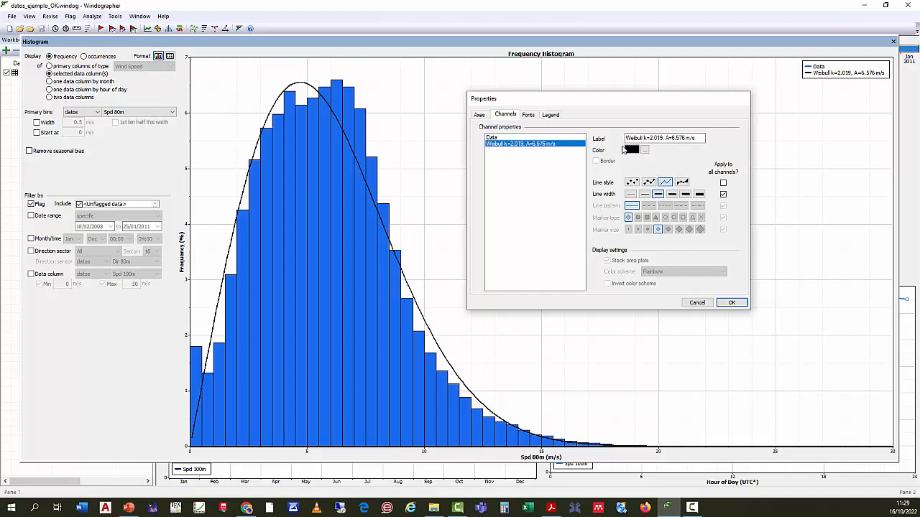
click(645, 137)
click(645, 150)
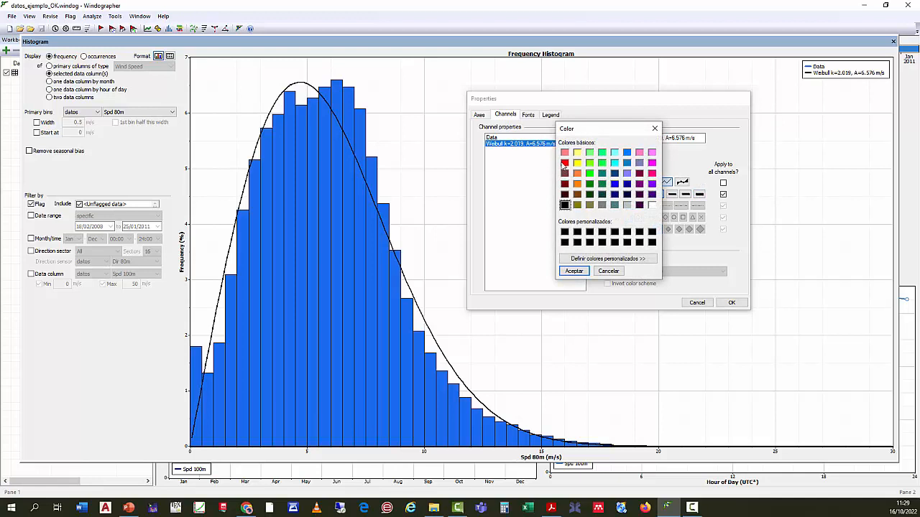
click(564, 164)
click(574, 271)
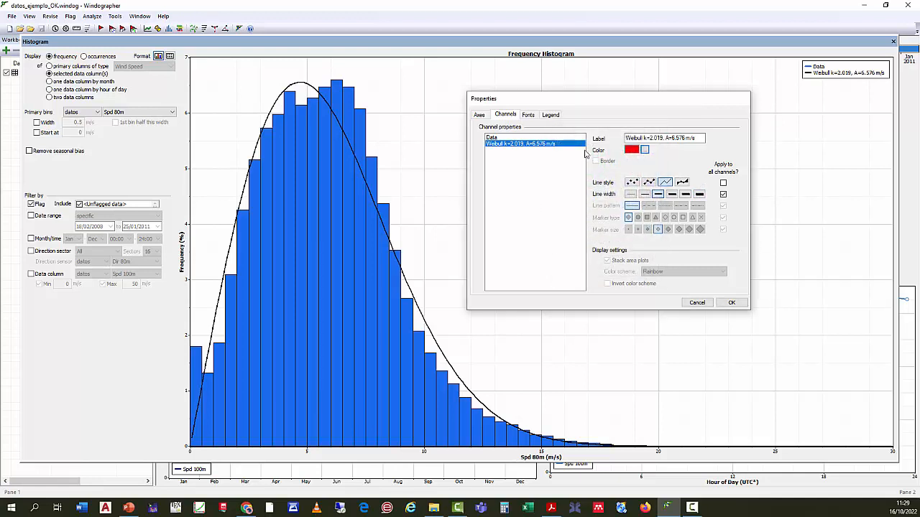
click(699, 194)
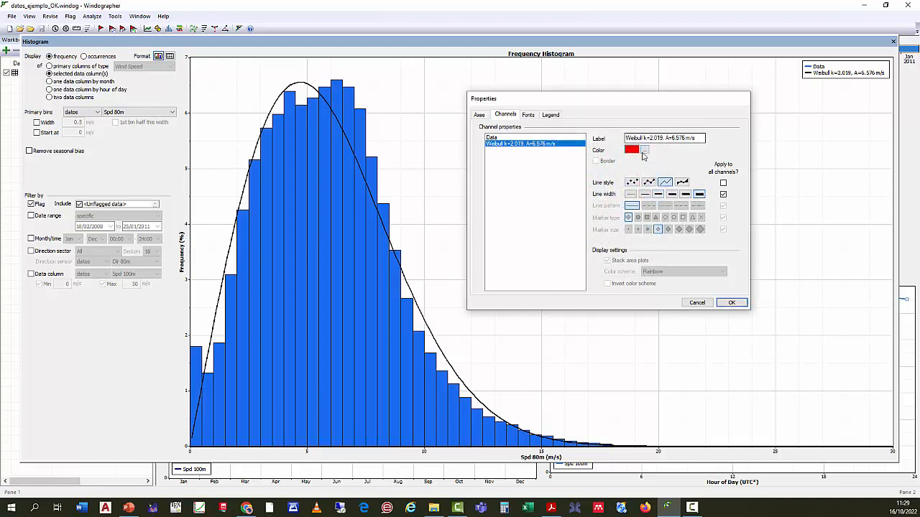
click(743, 303)
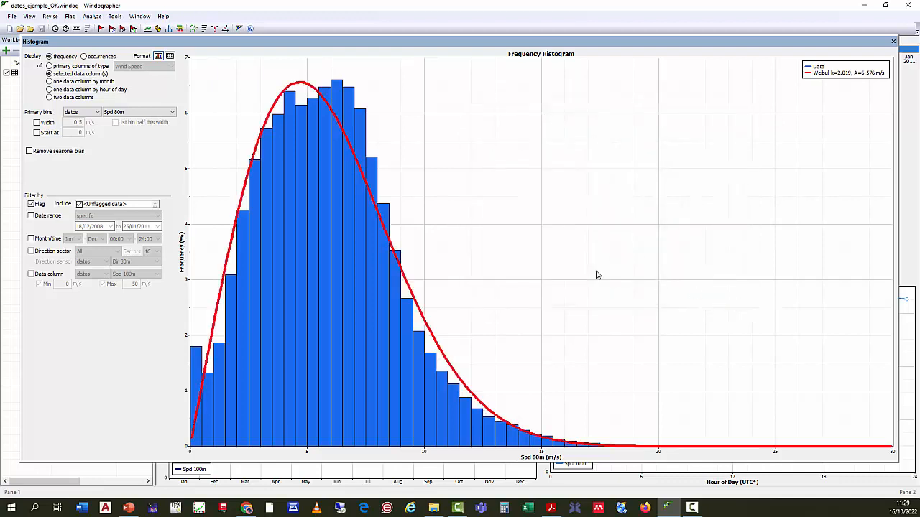
Step: Recolour the histogram's Data bars cyan
double_click(344, 238)
click(496, 197)
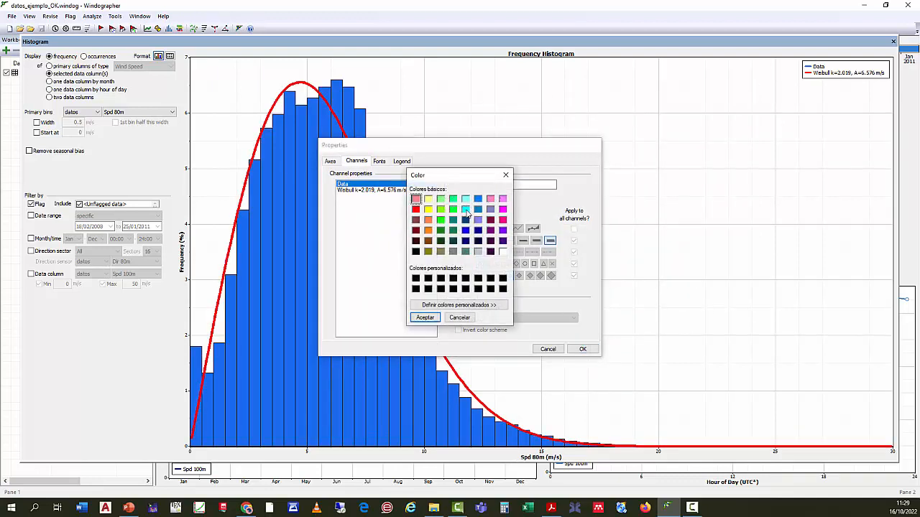
click(465, 210)
click(425, 317)
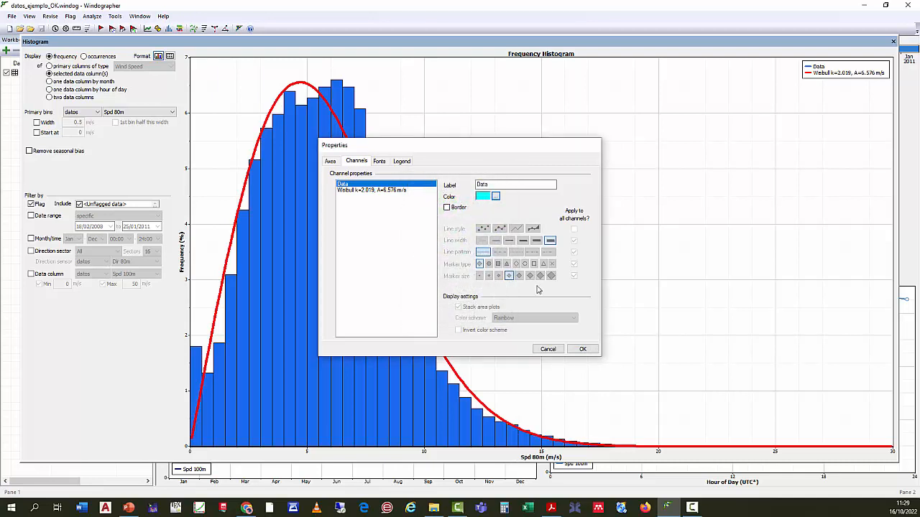
click(583, 349)
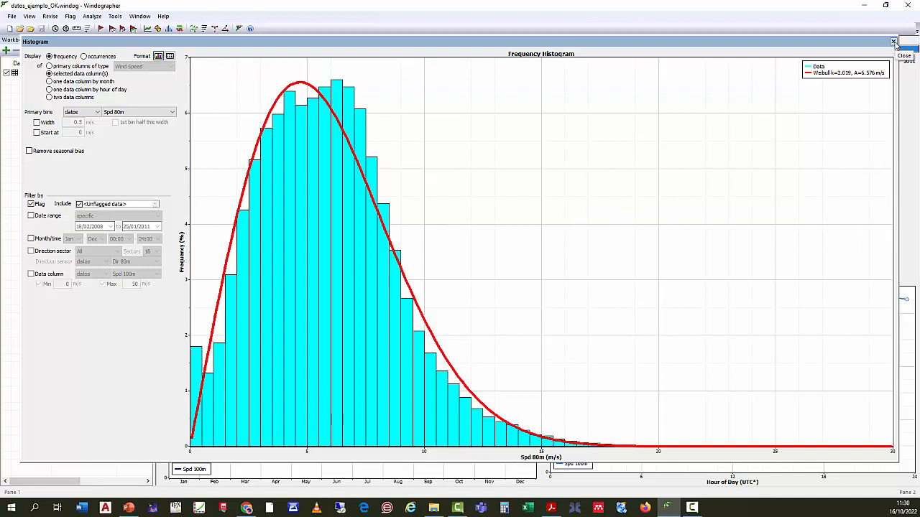
Step: Close the Histogram window and open the Scatter Plot analysis
click(893, 42)
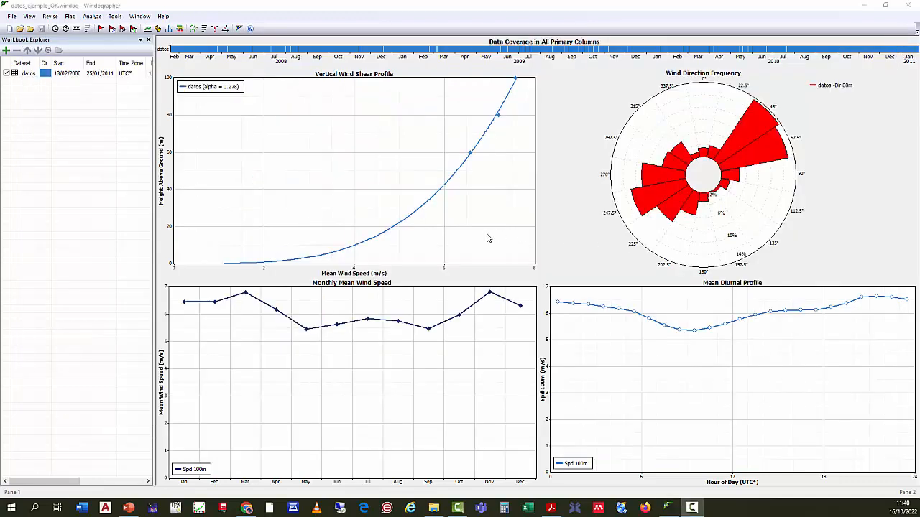
click(93, 16)
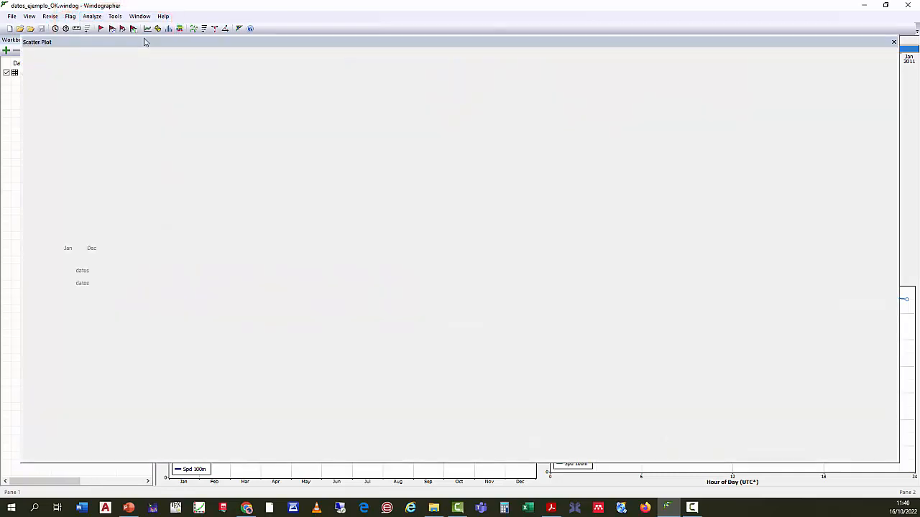
click(144, 40)
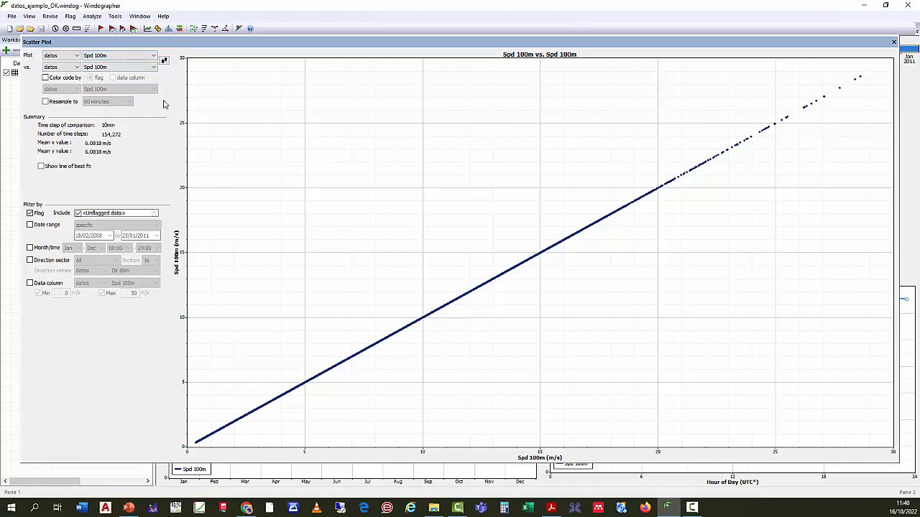
Step: Plot Spd 100m against Spd 80m and show the line of best fit
click(120, 67)
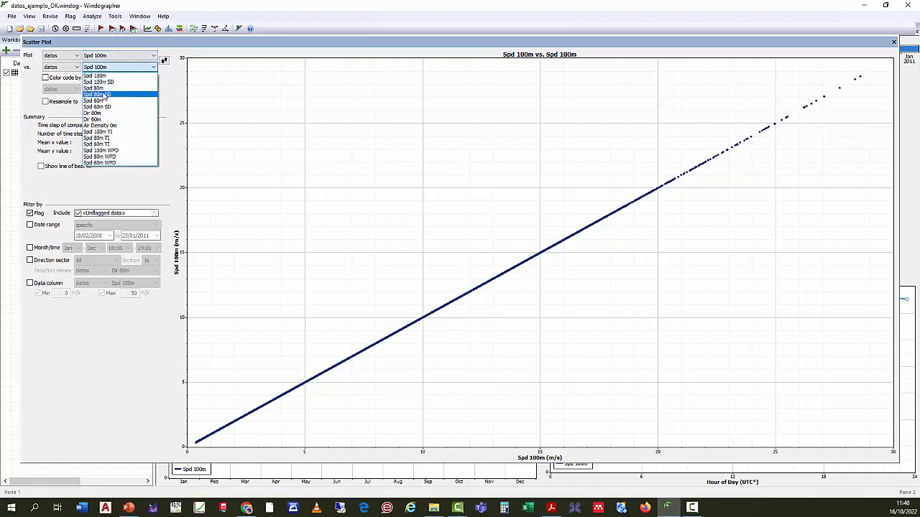
click(94, 87)
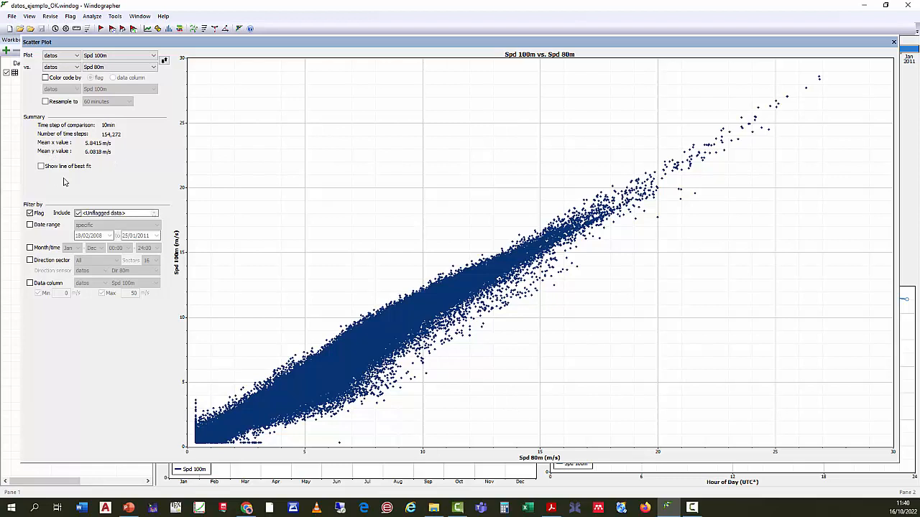
click(41, 166)
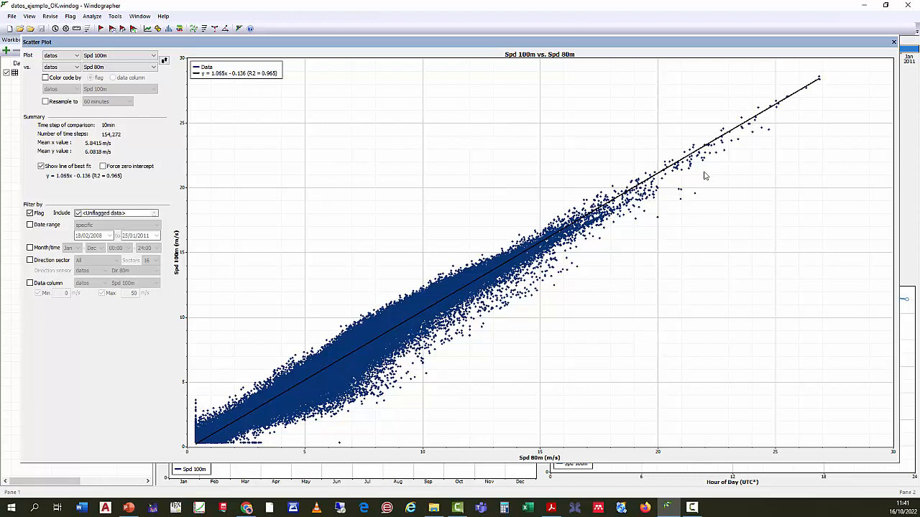
Step: Recolour the scatter plot's Data points red and give them a black border
double_click(656, 176)
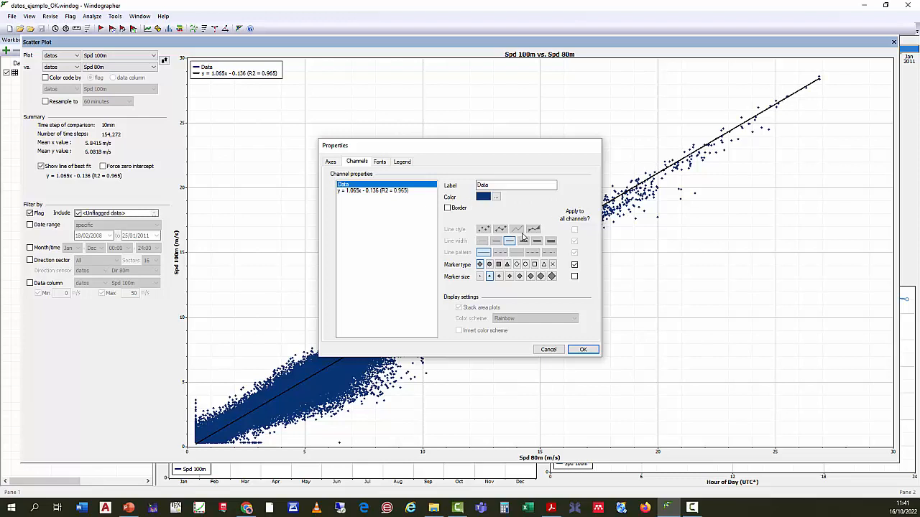
click(498, 201)
click(416, 209)
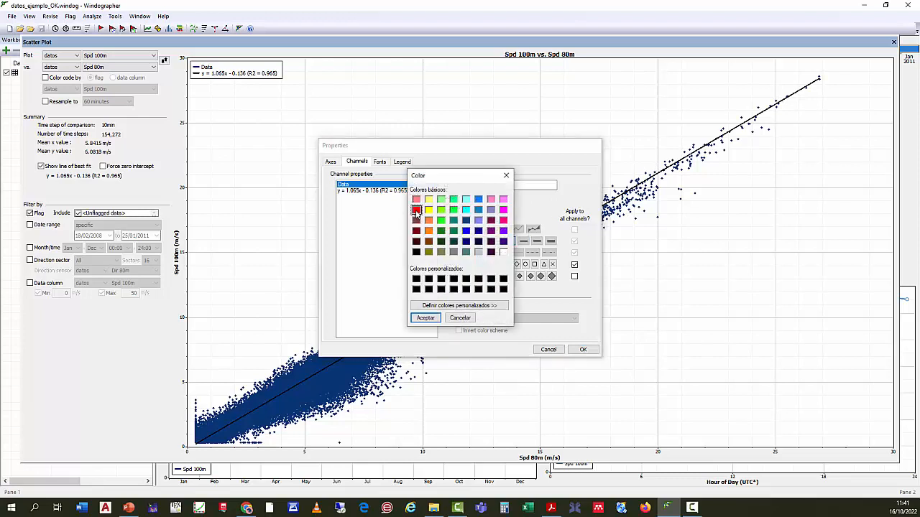
click(434, 319)
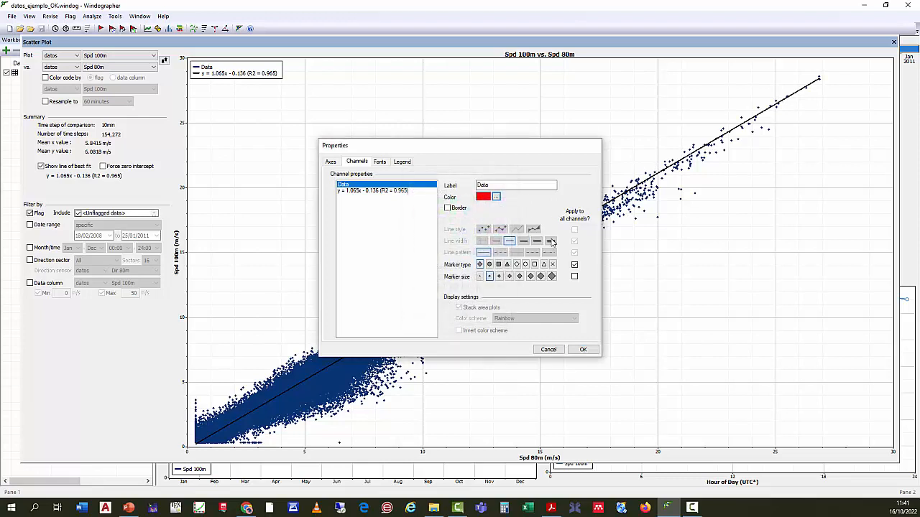
click(455, 213)
click(455, 214)
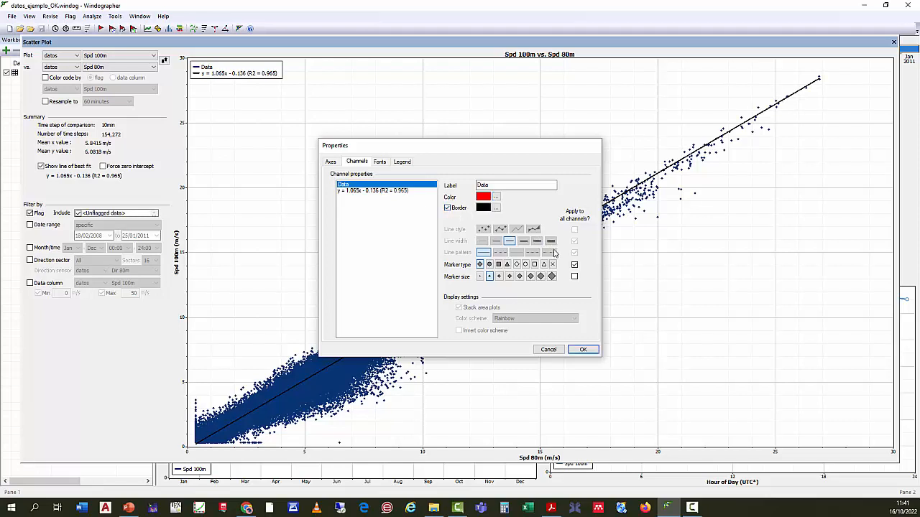
click(584, 349)
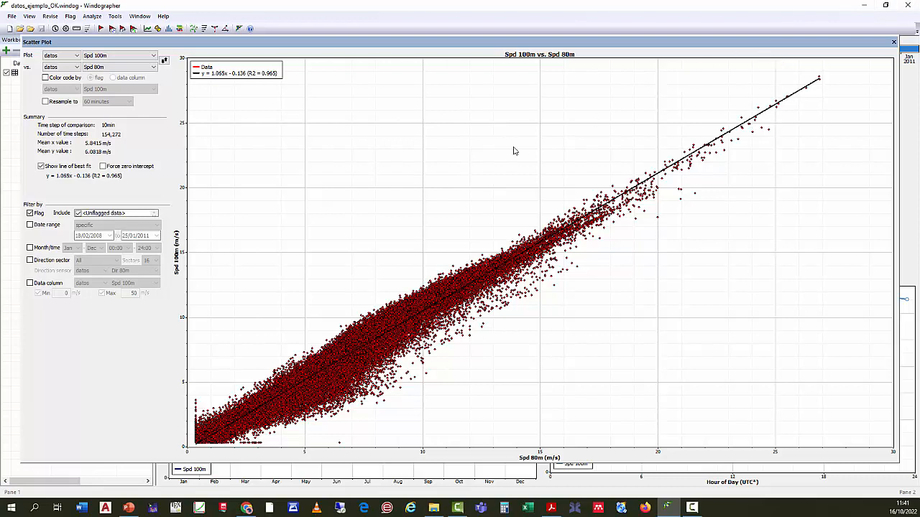
Step: Recolour the scatter plot's line of best fit bright green and give it the thickest line width
double_click(656, 175)
click(393, 192)
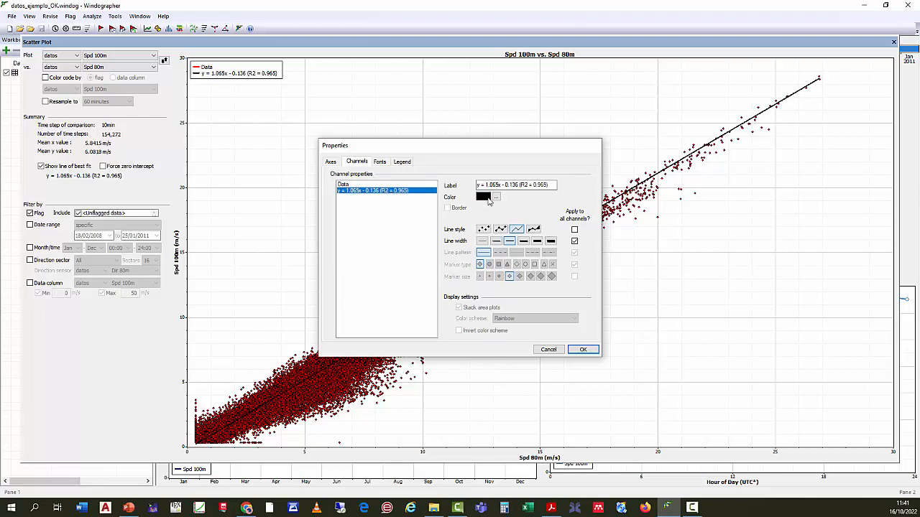
click(496, 198)
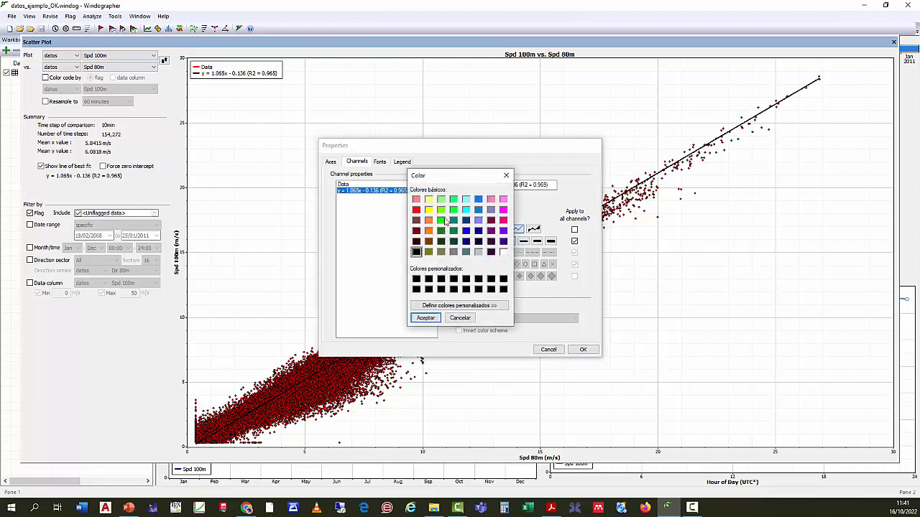
click(441, 220)
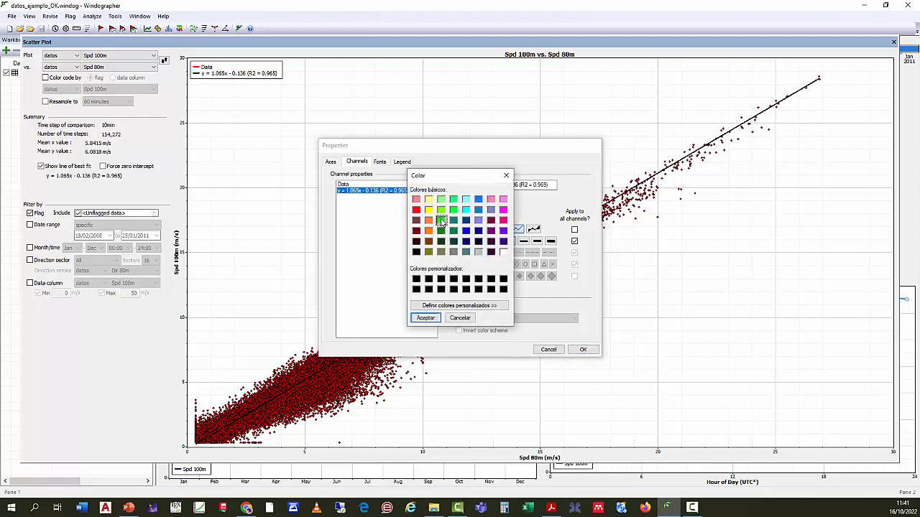
click(431, 318)
click(551, 242)
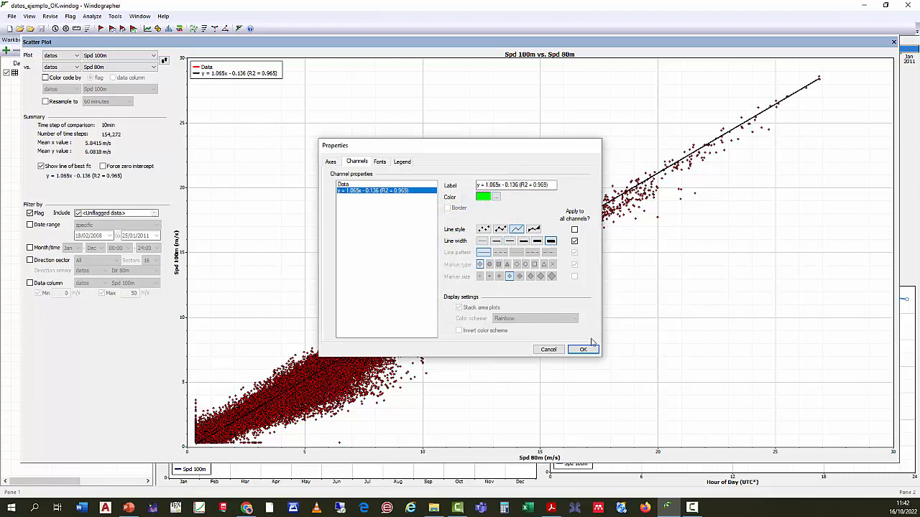
click(592, 352)
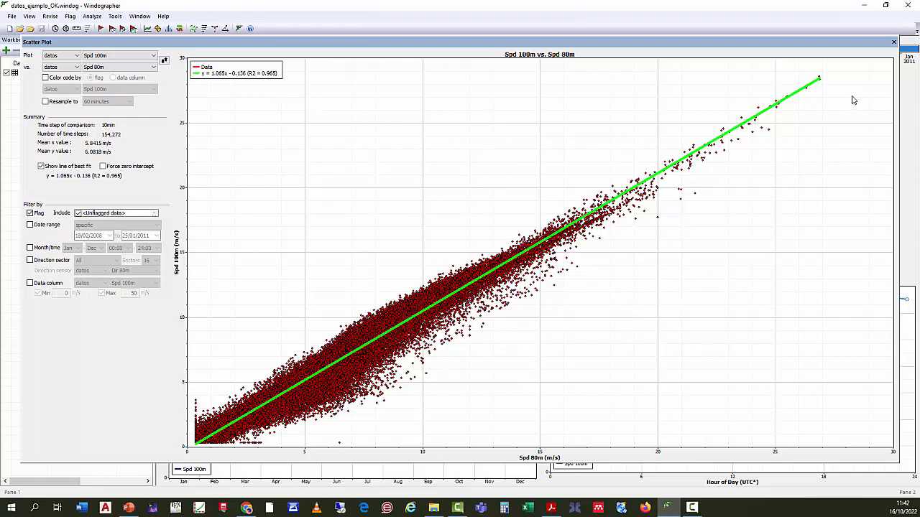
Step: Close the Scatter Plot window and show the Directional Statistics table in the Tables analysis
click(893, 43)
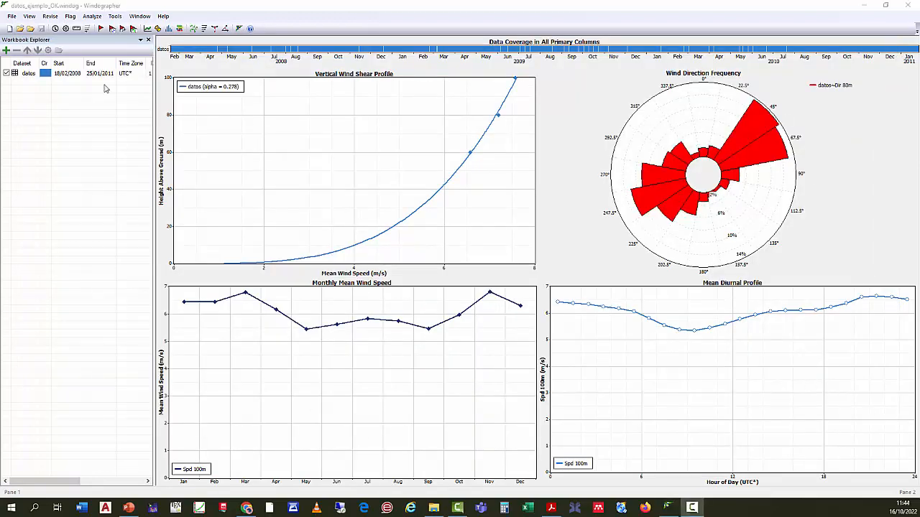
click(92, 16)
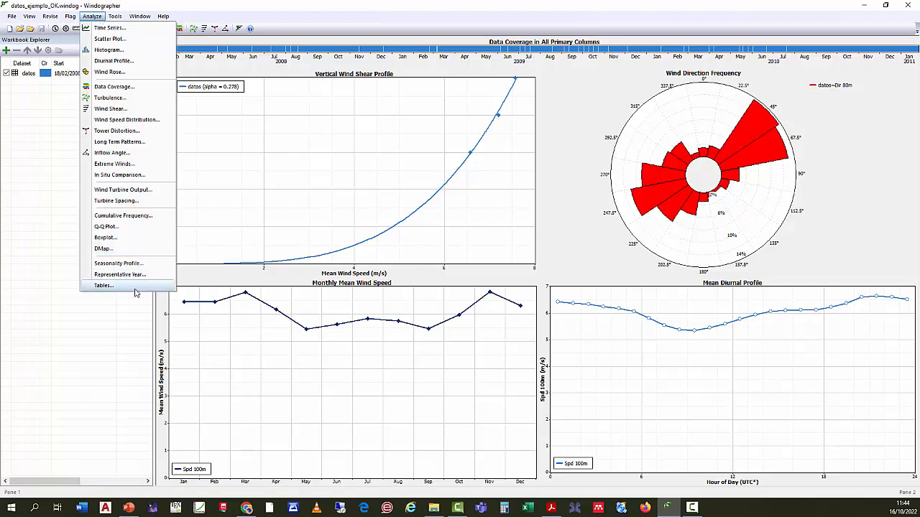
click(104, 286)
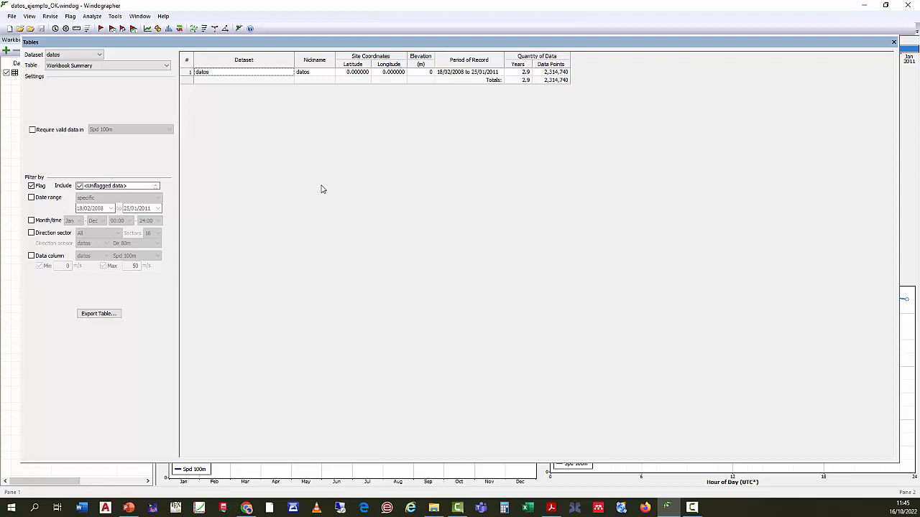
click(79, 66)
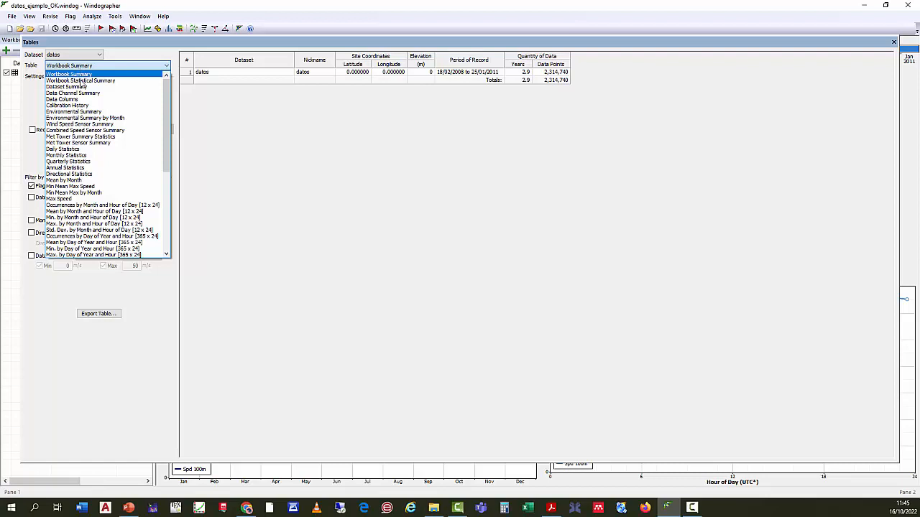
click(101, 174)
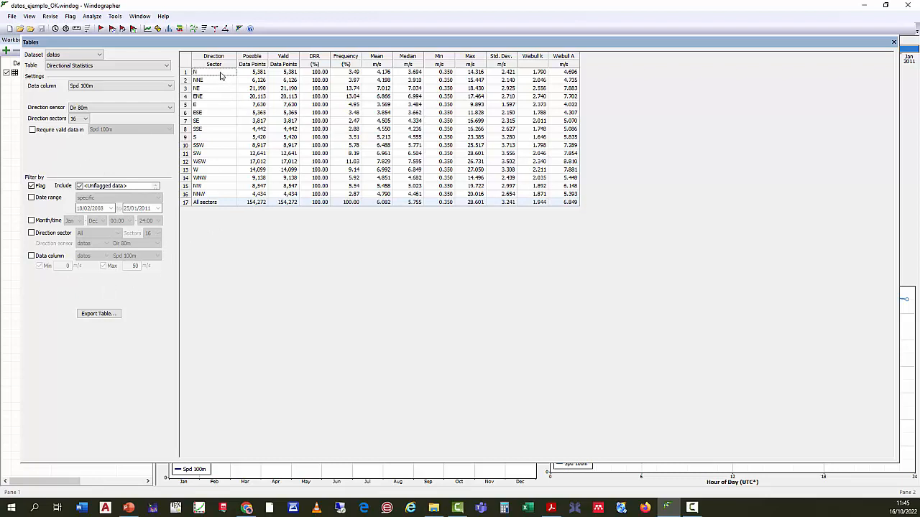
Step: Highlight the whole Directional Statistics table and check its export file types, leaving the export without saving
drag(216, 72, 567, 205)
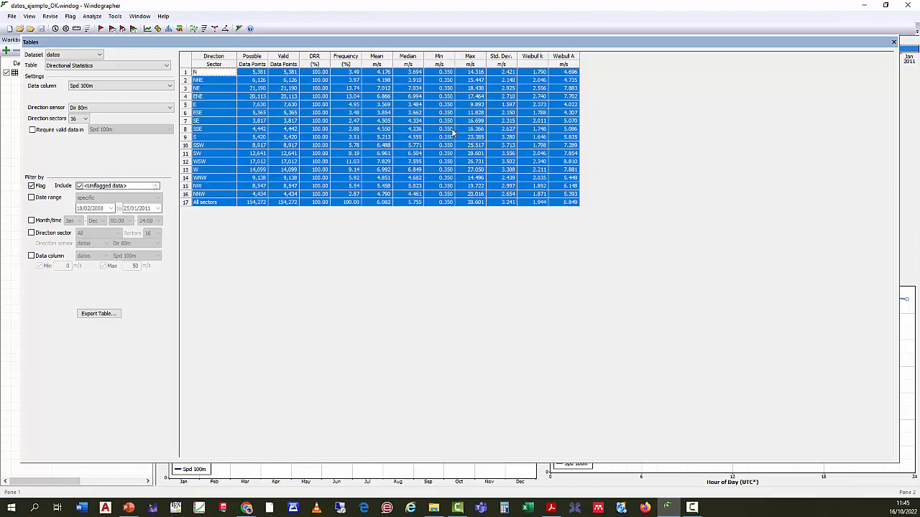
click(224, 76)
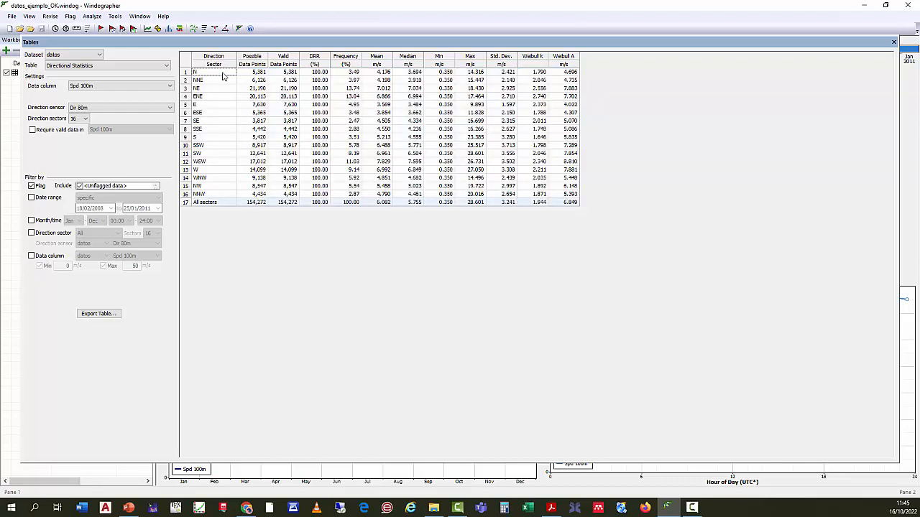
click(108, 318)
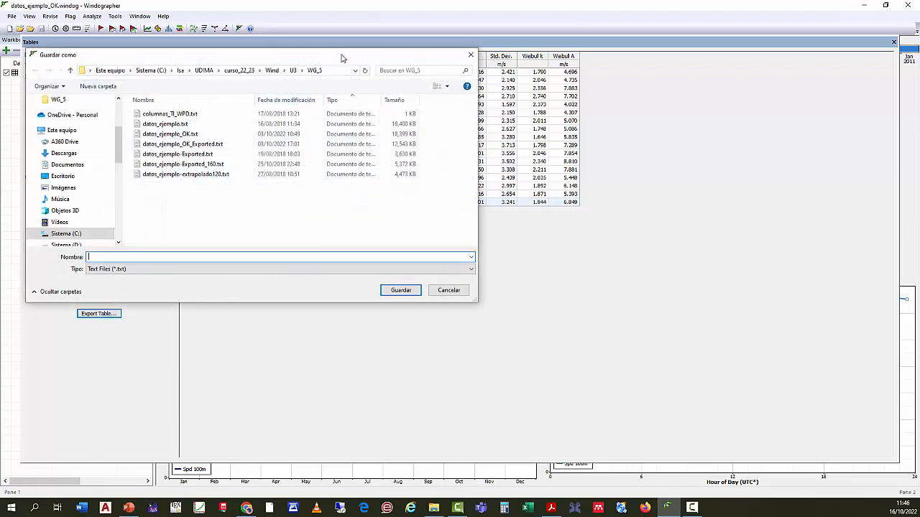
drag(313, 56, 415, 67)
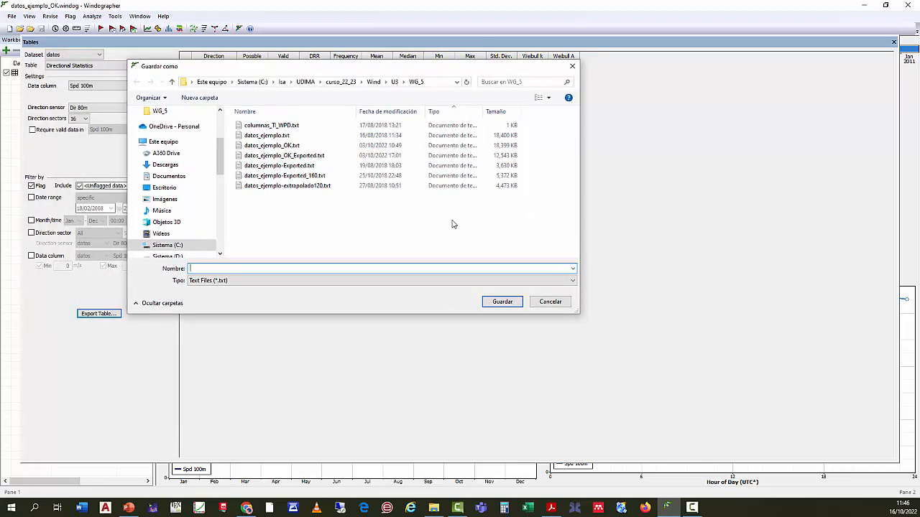
click(369, 280)
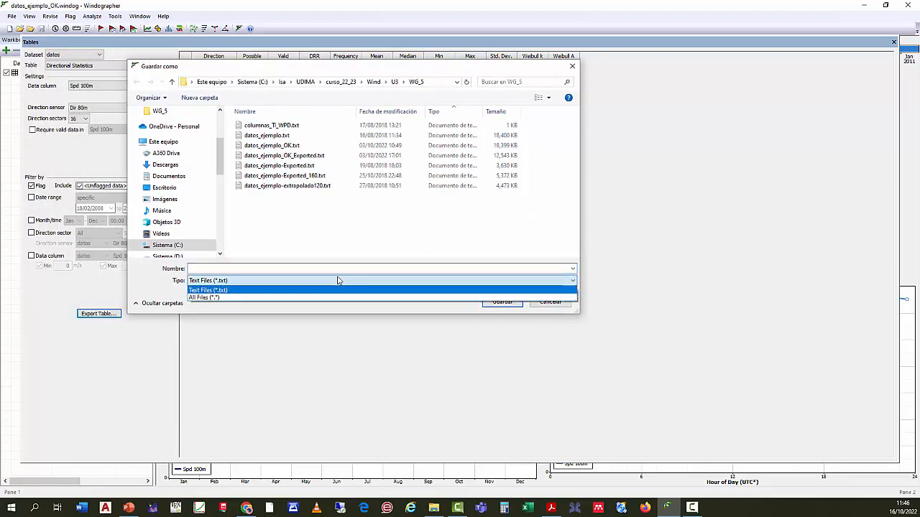
click(256, 290)
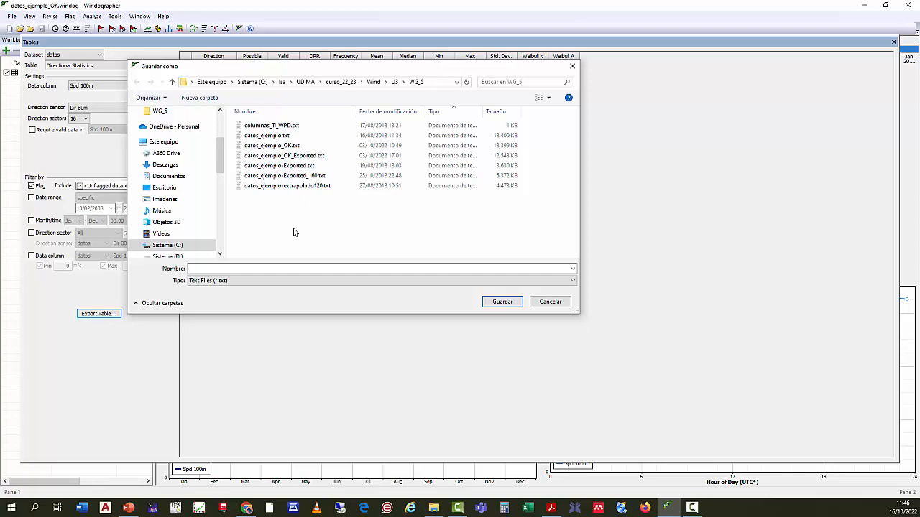
click(550, 302)
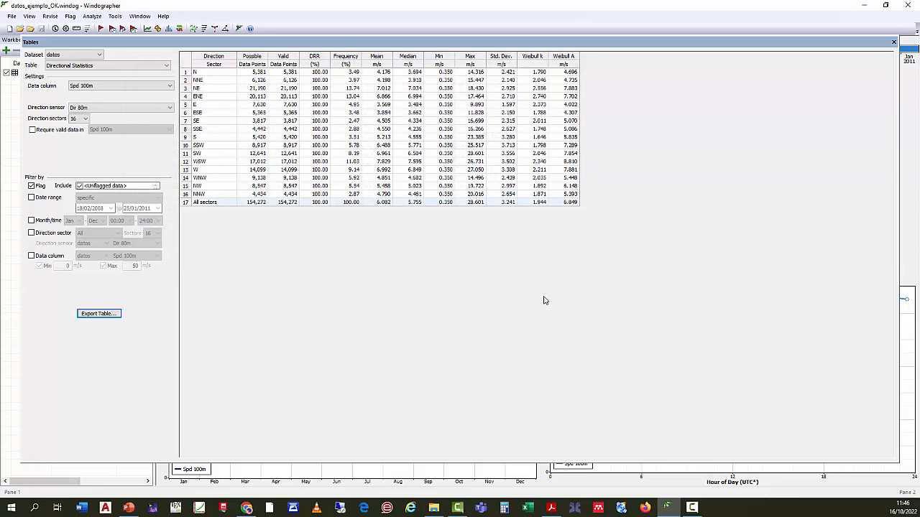
Step: Close the Tables window and open the Reports window
click(894, 43)
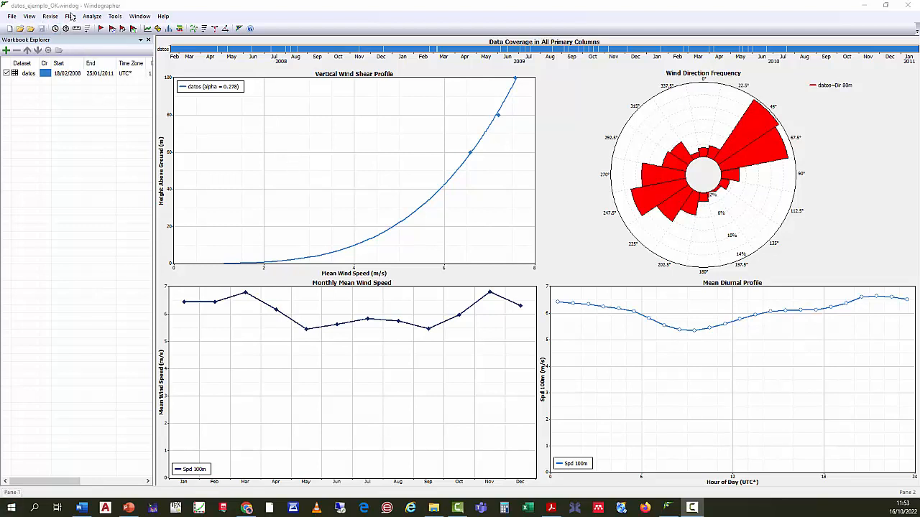
click(29, 18)
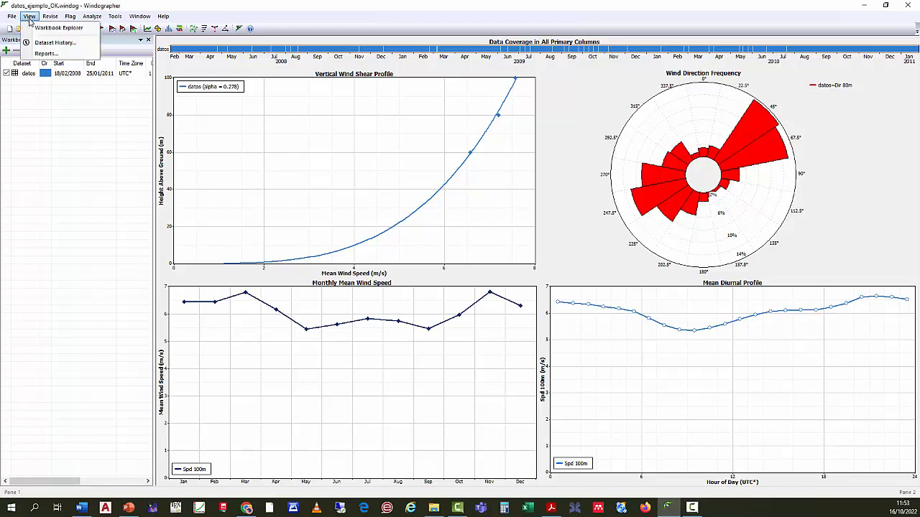
click(65, 61)
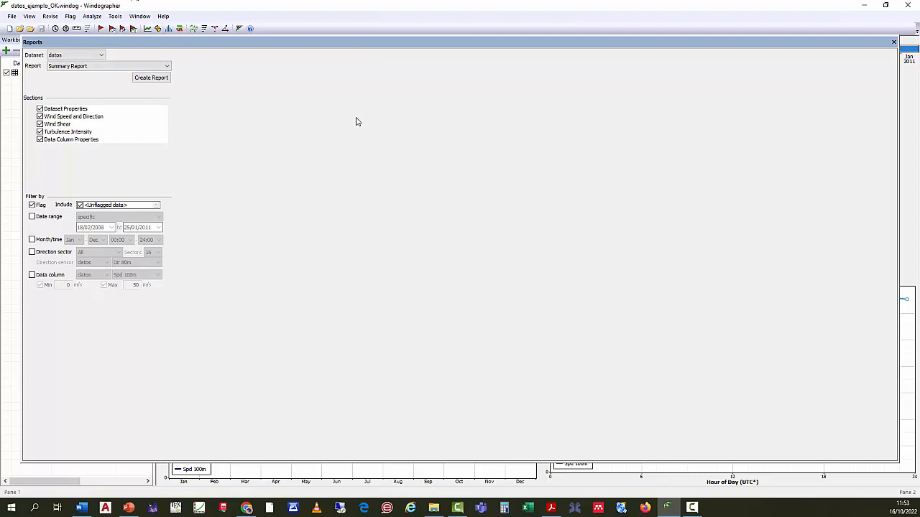
Step: Review the available report types and the save options for a Summary Report of datos, without saving it
click(112, 66)
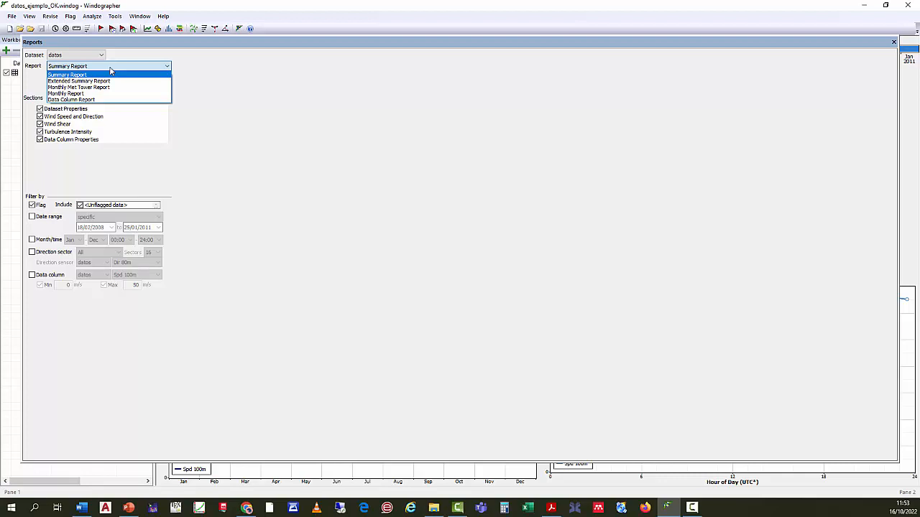
click(233, 74)
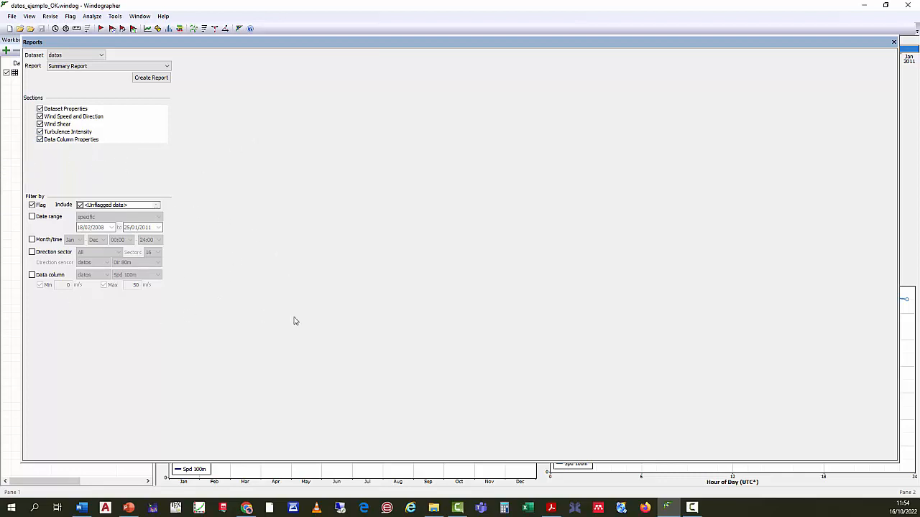
click(159, 78)
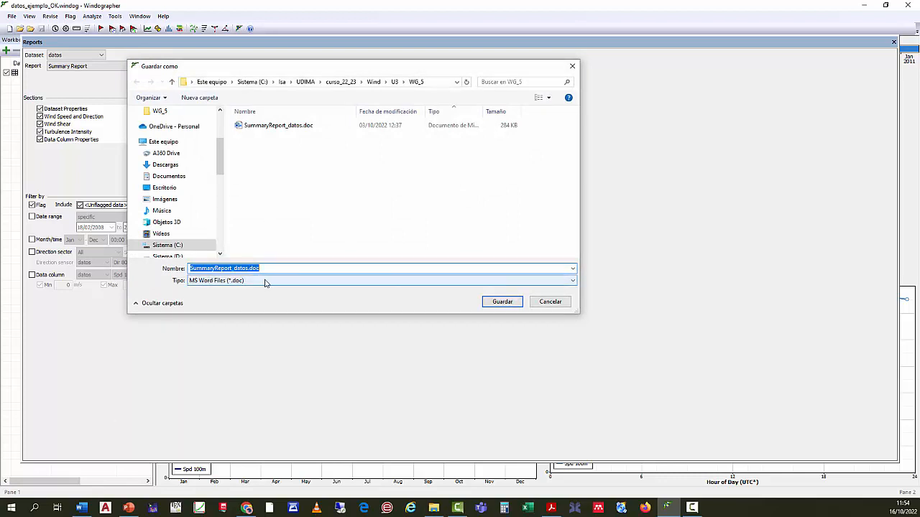
click(554, 304)
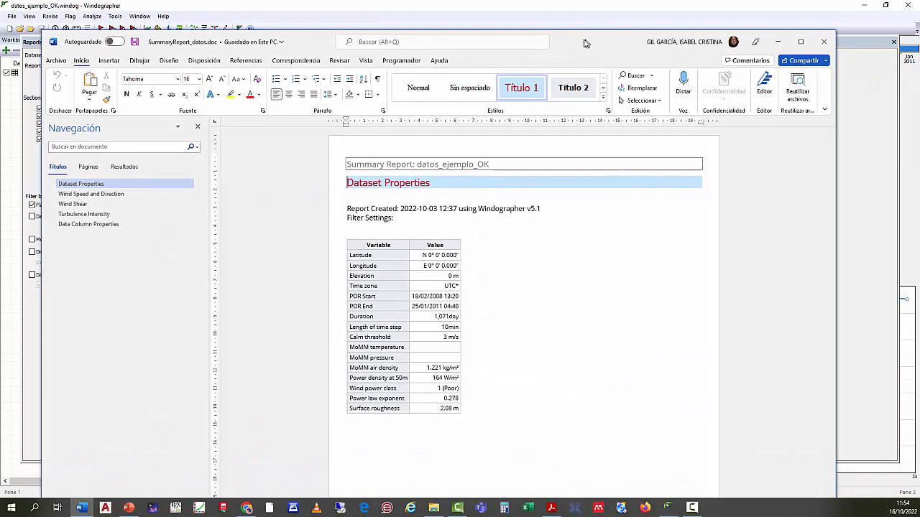
Step: Examine the existing SummaryReport_datos.doc in Word, from its header and Dataset Properties through to Data Column Properties
drag(584, 43, 585, 39)
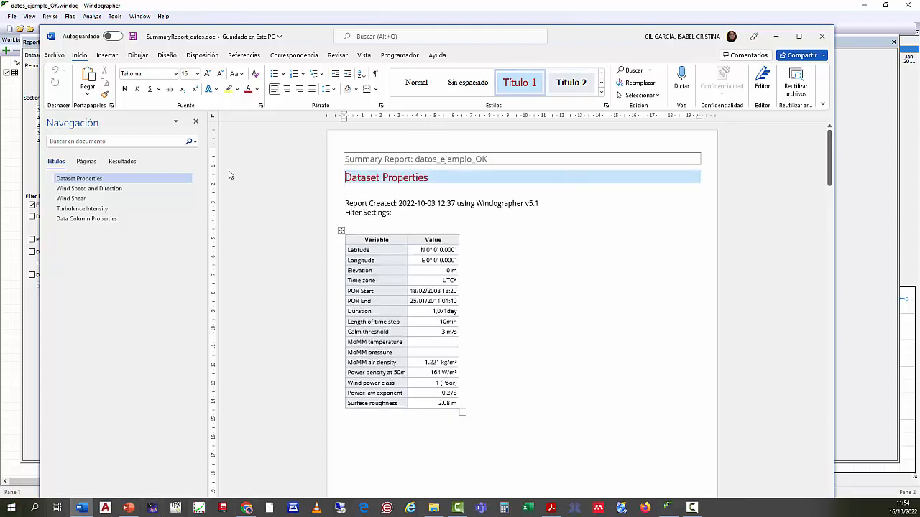
double_click(512, 158)
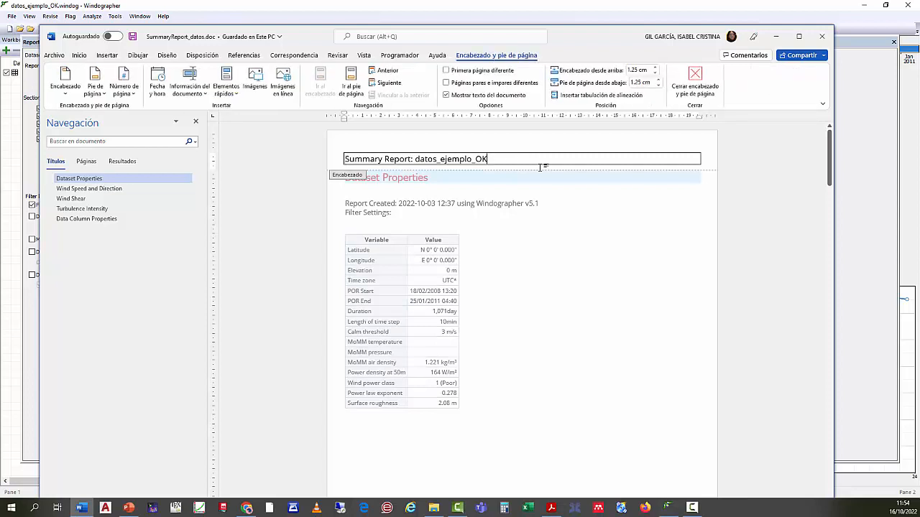
double_click(475, 194)
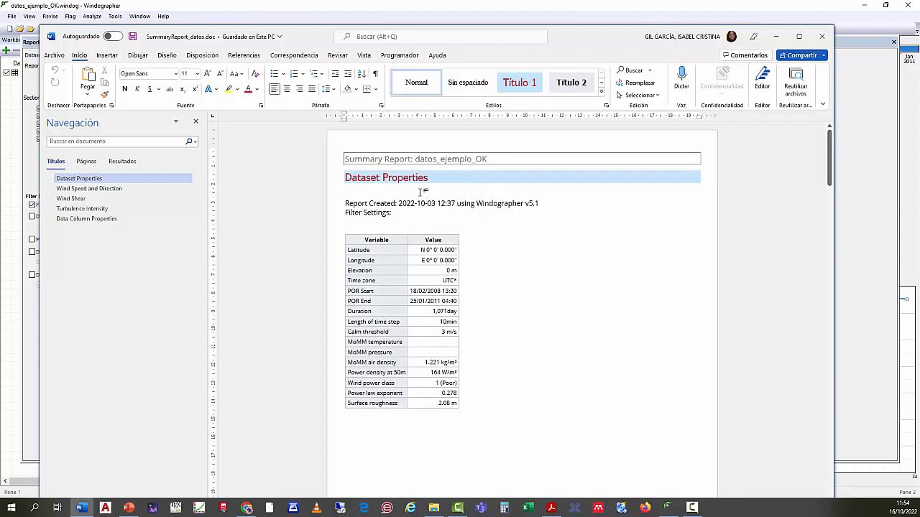
scroll(509, 291, down, 8)
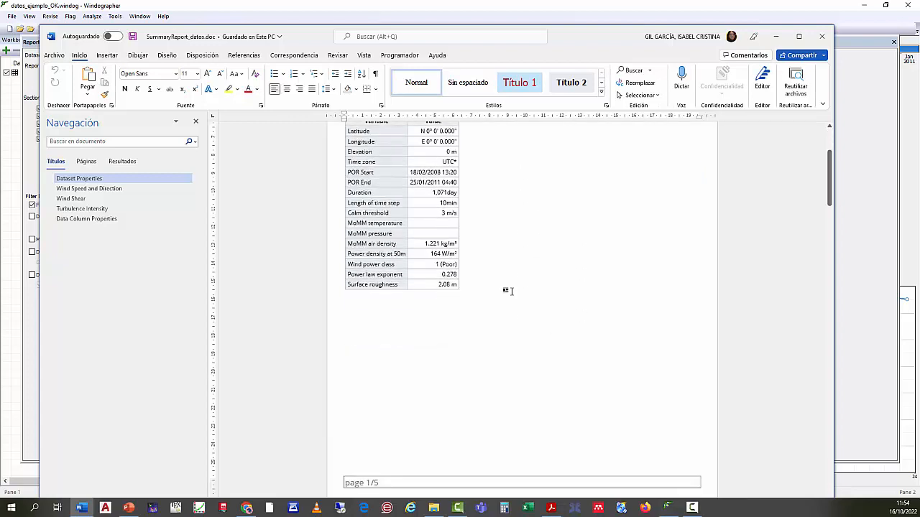
scroll(512, 291, down, 5)
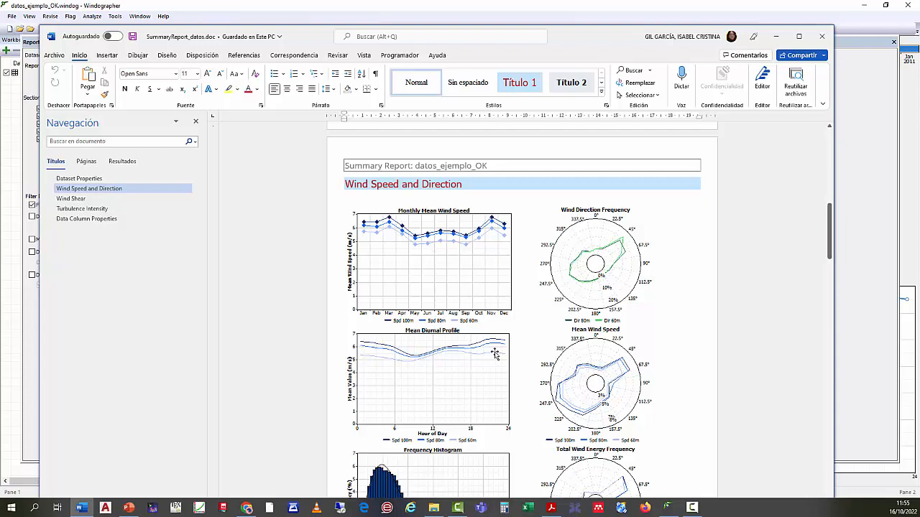
scroll(586, 309, down, 1)
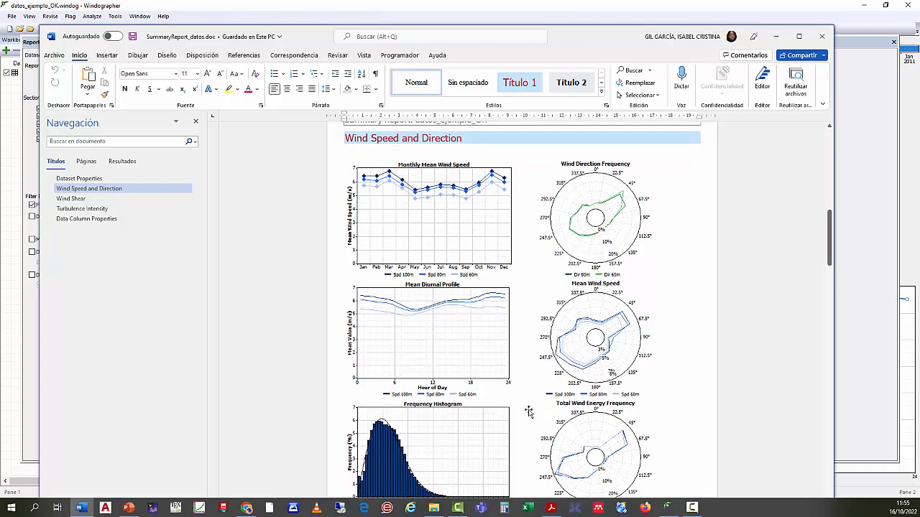
scroll(488, 367, down, 2)
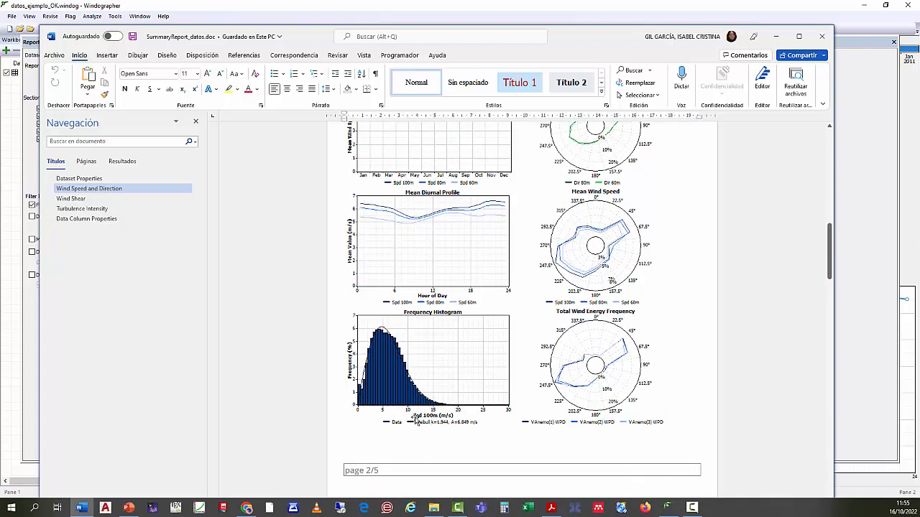
scroll(444, 373, down, 8)
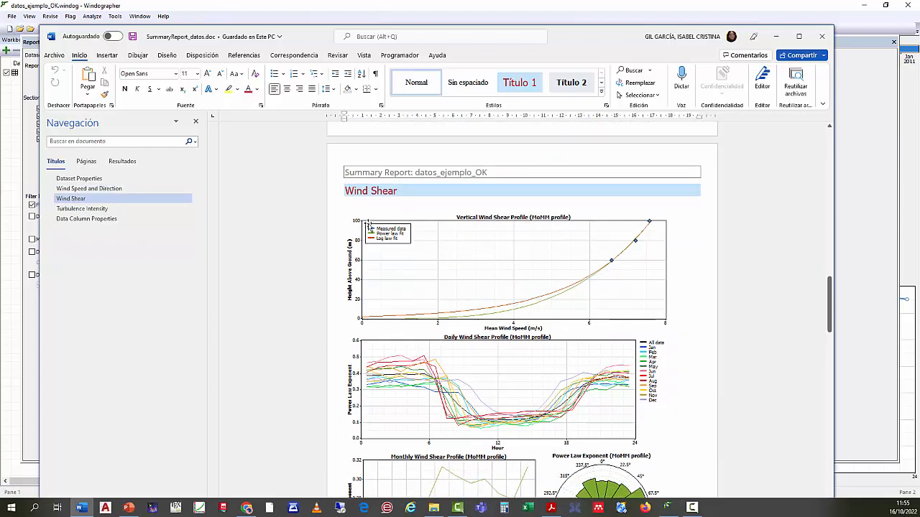
scroll(462, 353, down, 6)
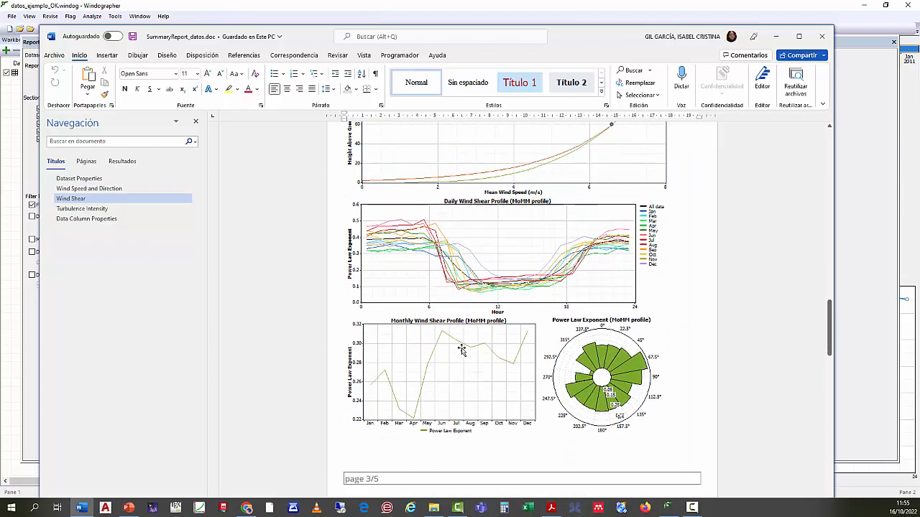
scroll(462, 352, down, 6)
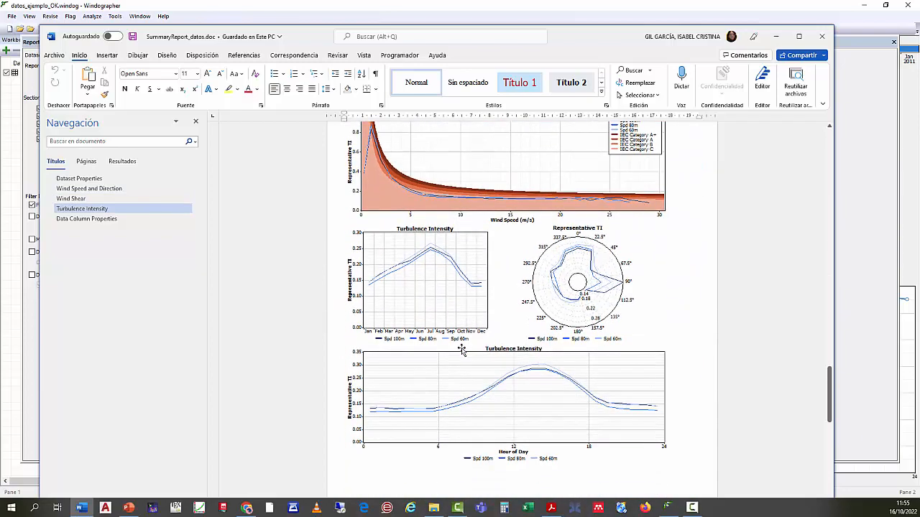
scroll(462, 350, down, 8)
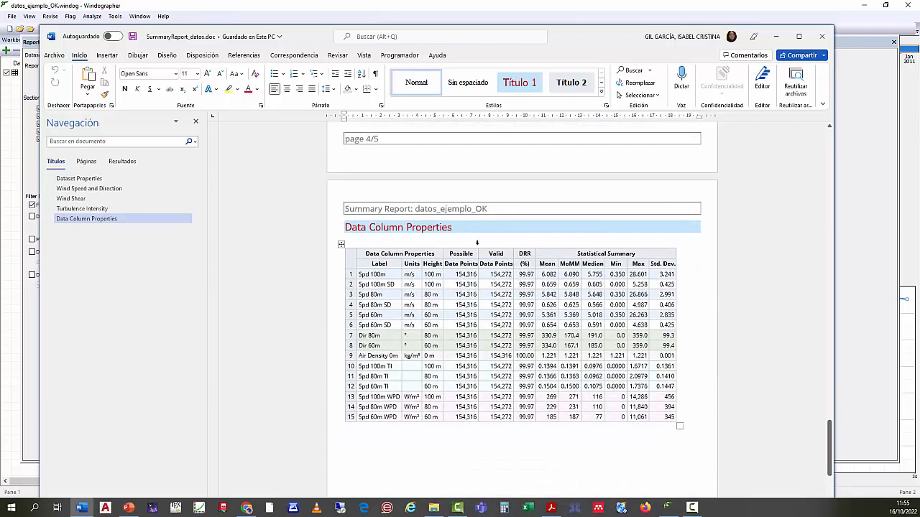
Step: Review the report from the end of the Data Column Properties table back up to Dataset Properties on the first page
scroll(546, 381, down, 3)
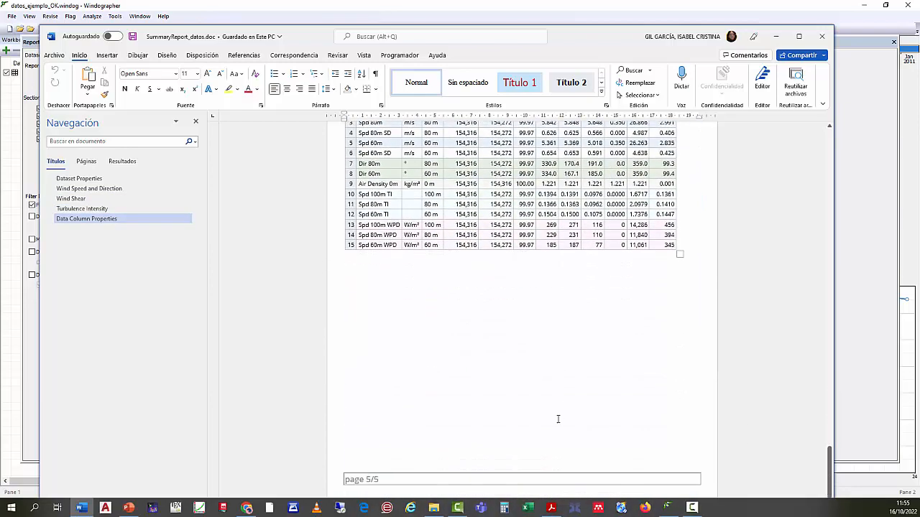
scroll(532, 342, up, 18)
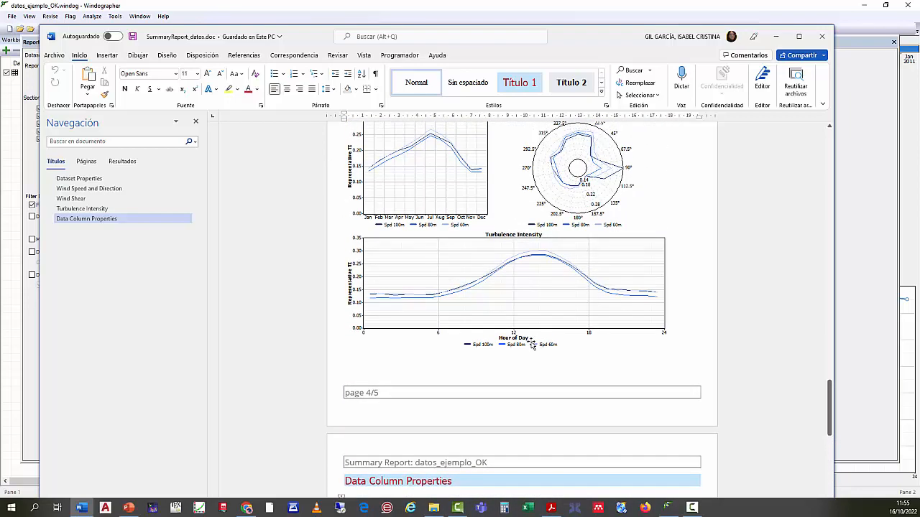
scroll(532, 344, up, 15)
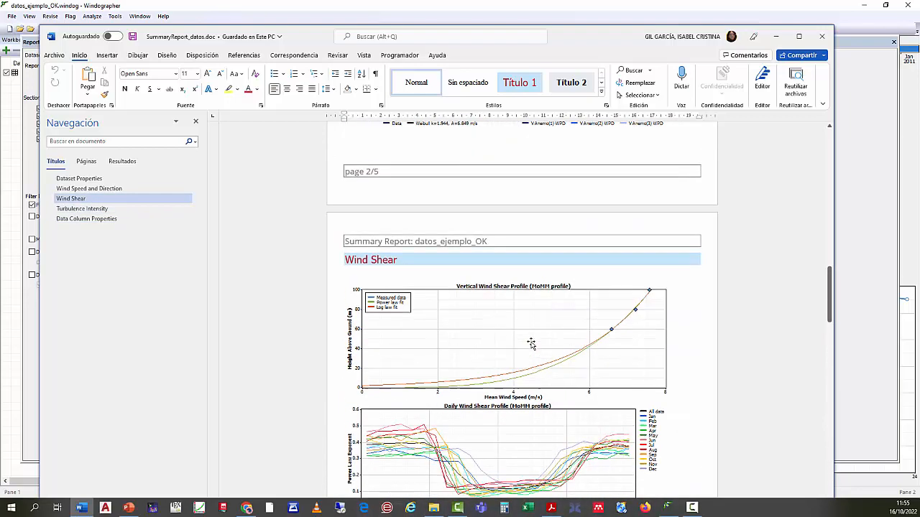
scroll(532, 344, up, 10)
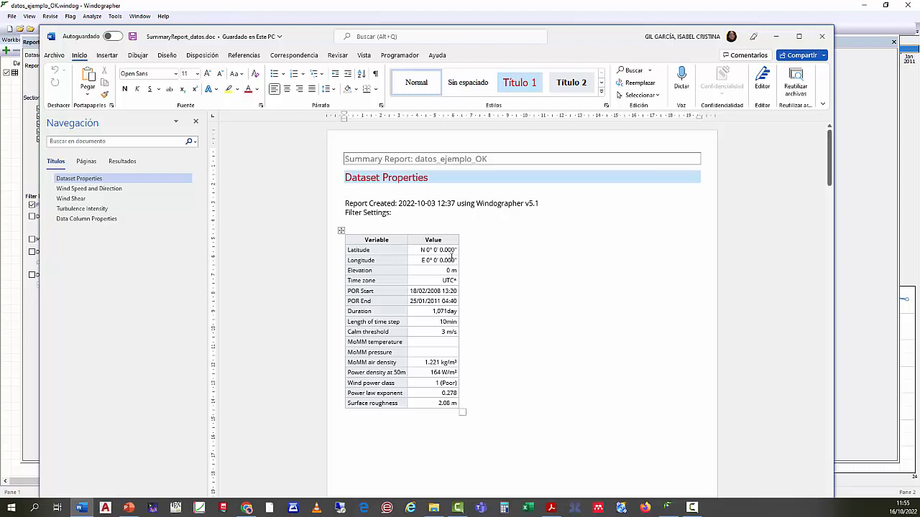
Step: Close the SummaryReport_datos.doc document in Word and the Reports window in Windographer
mouse_move(573, 37)
mouse_down()
mouse_move(573, 27)
mouse_move(562, 29)
mouse_up()
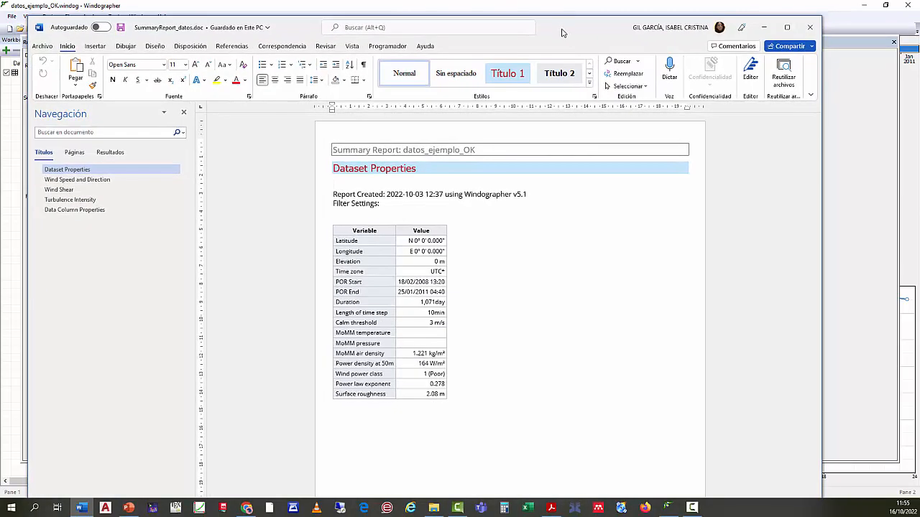
click(814, 32)
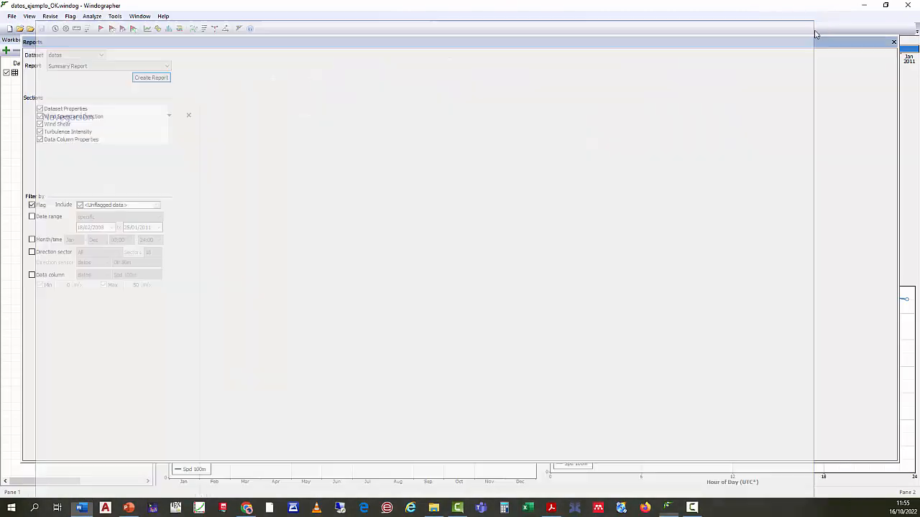
click(893, 41)
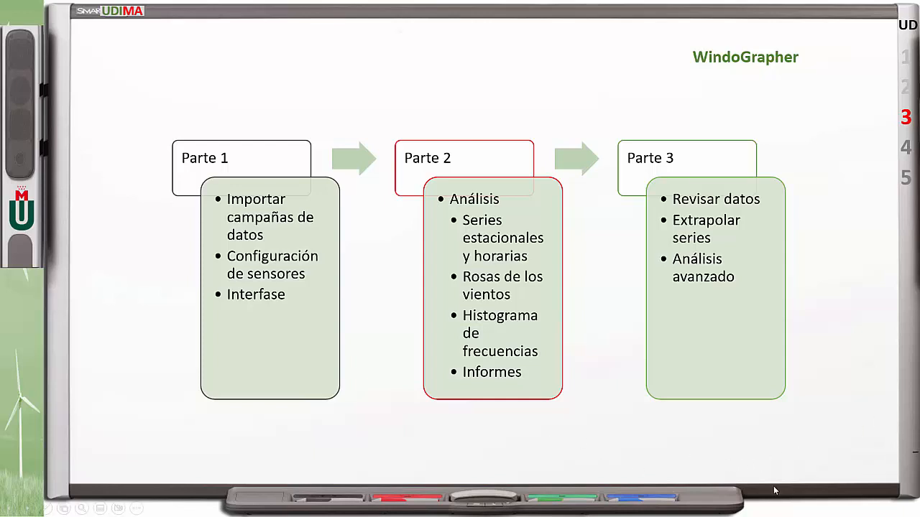
click(776, 483)
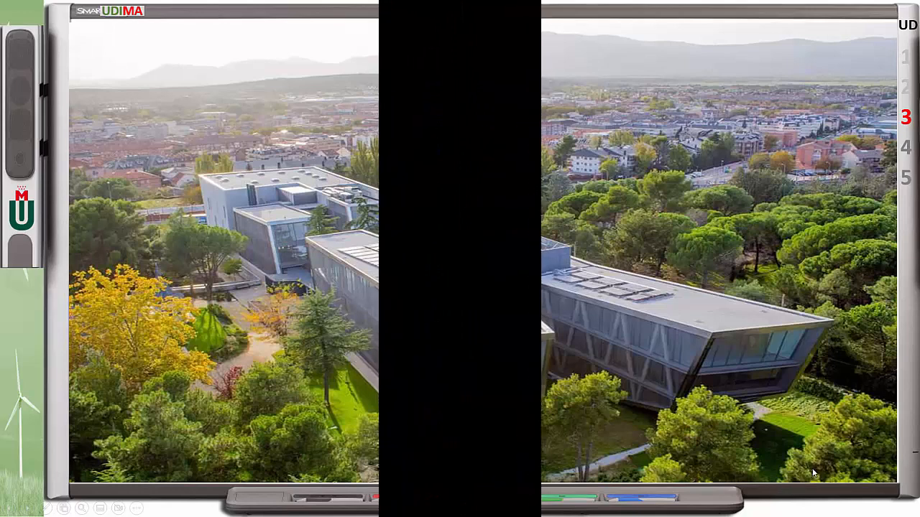